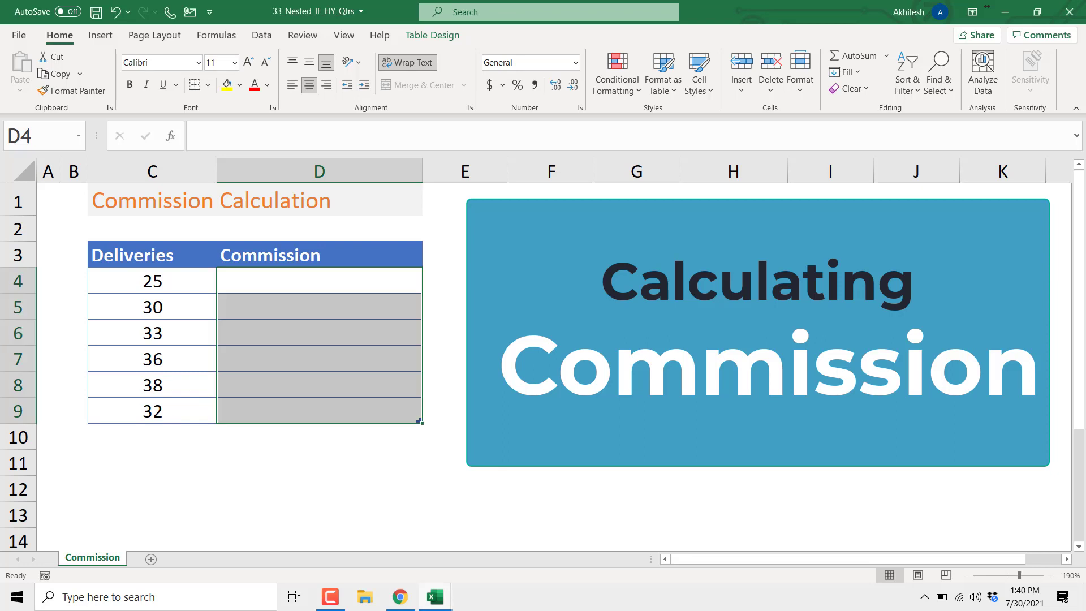
Step: Select the Commission Structure table F3:H6
left_click(444, 410)
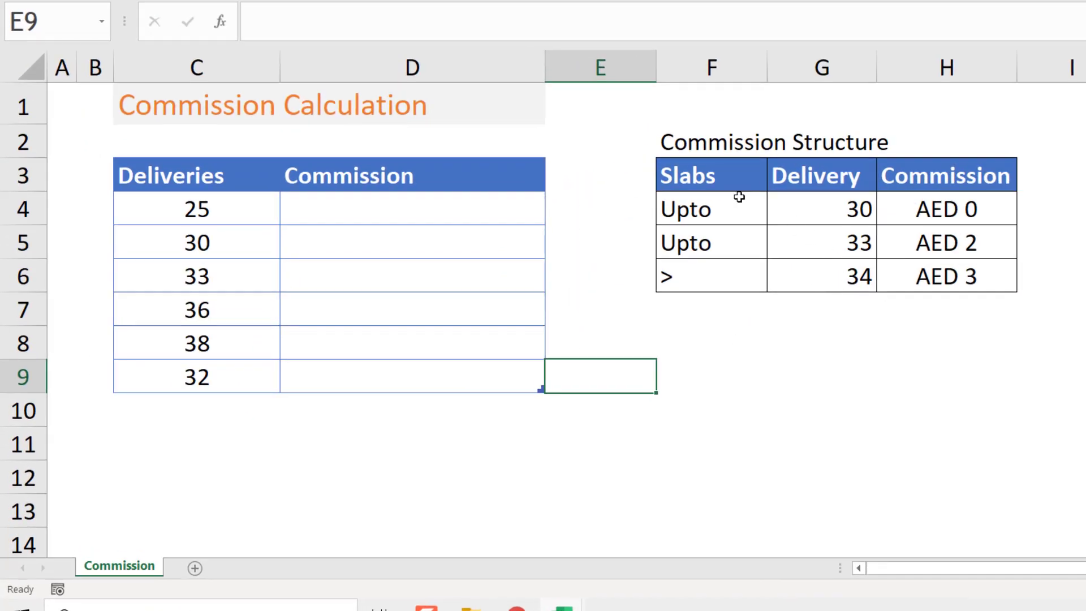
left_click_drag(738, 179, 966, 268)
left_click(901, 361)
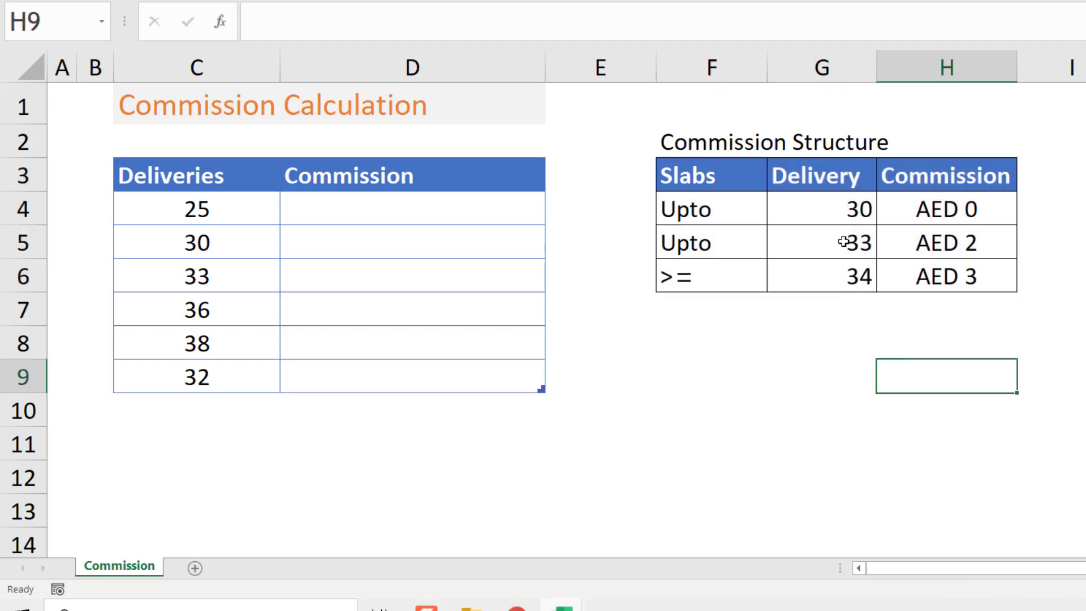
Step: Review the slabs: up to 30 earns AED 0, up to 33 AED 2, and 34 or more AED 3
left_click(847, 204)
left_click_drag(824, 210, 791, 216)
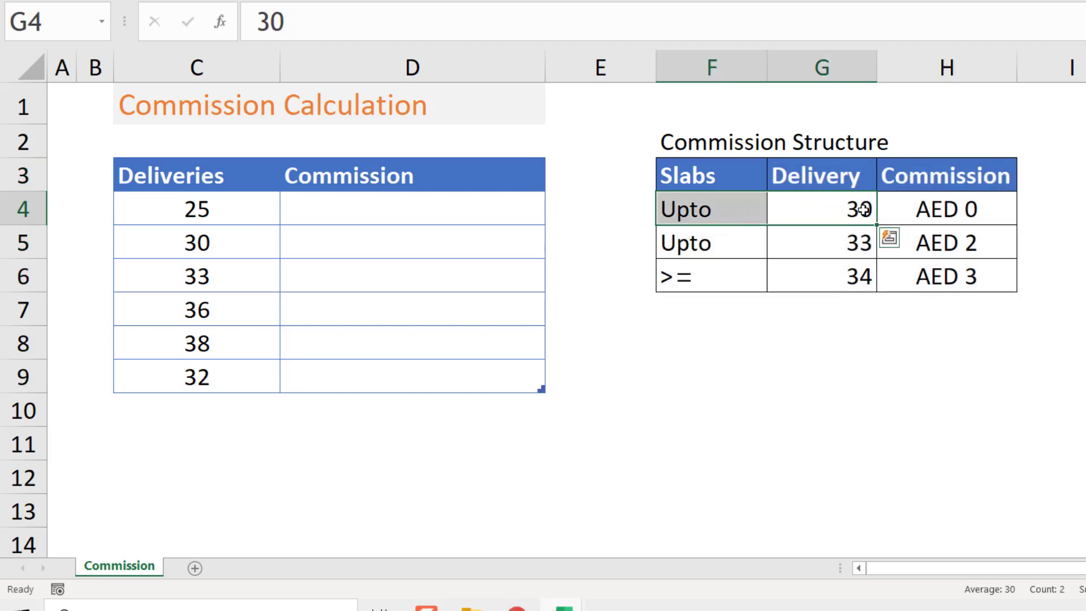
left_click(976, 209)
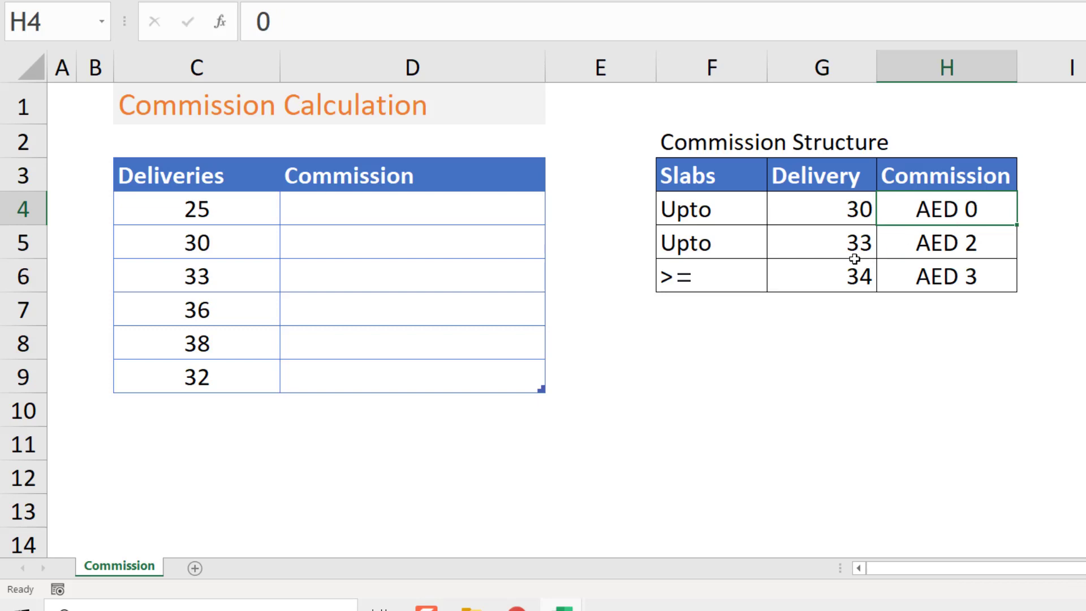
left_click(843, 243)
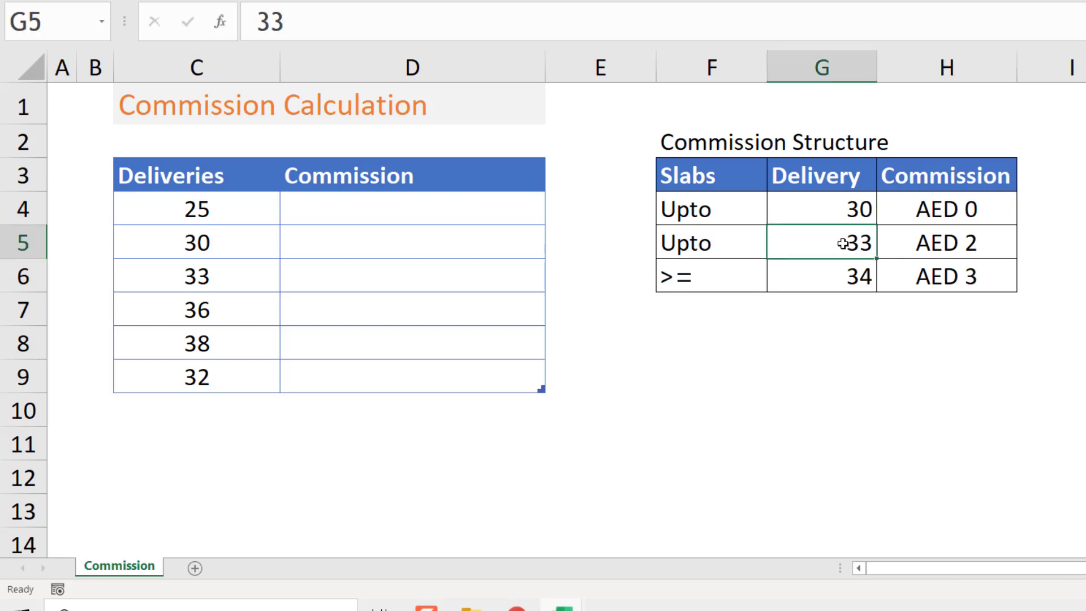
left_click(971, 243)
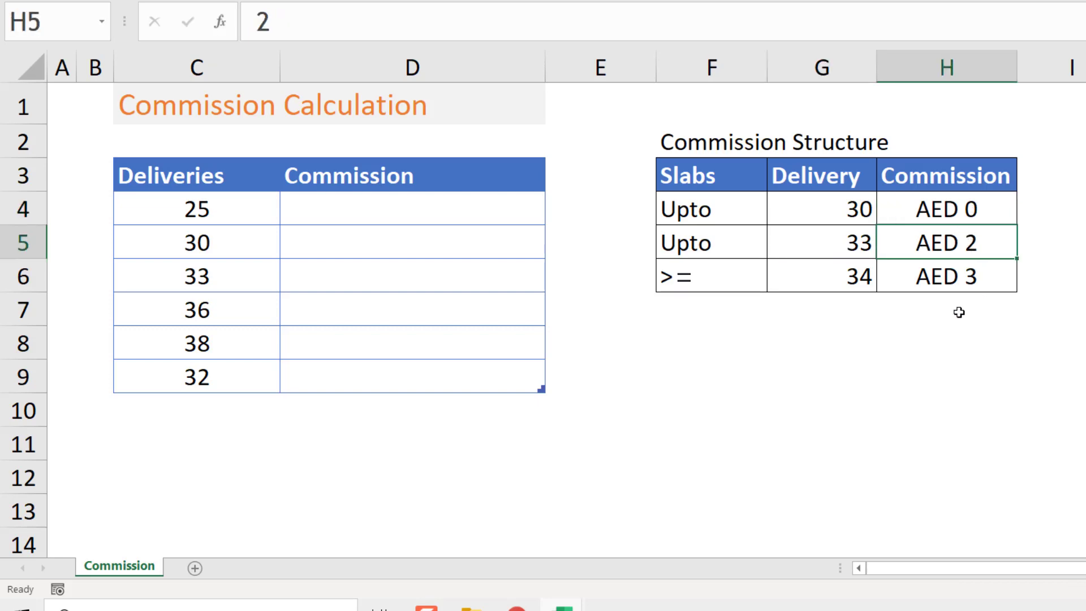
left_click(832, 274)
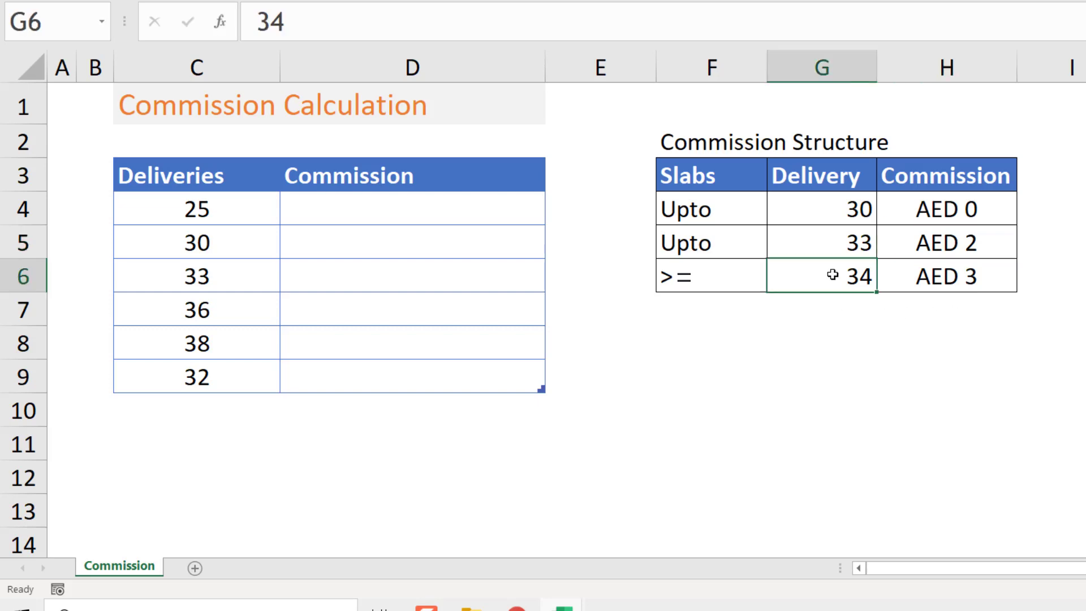
left_click(998, 282)
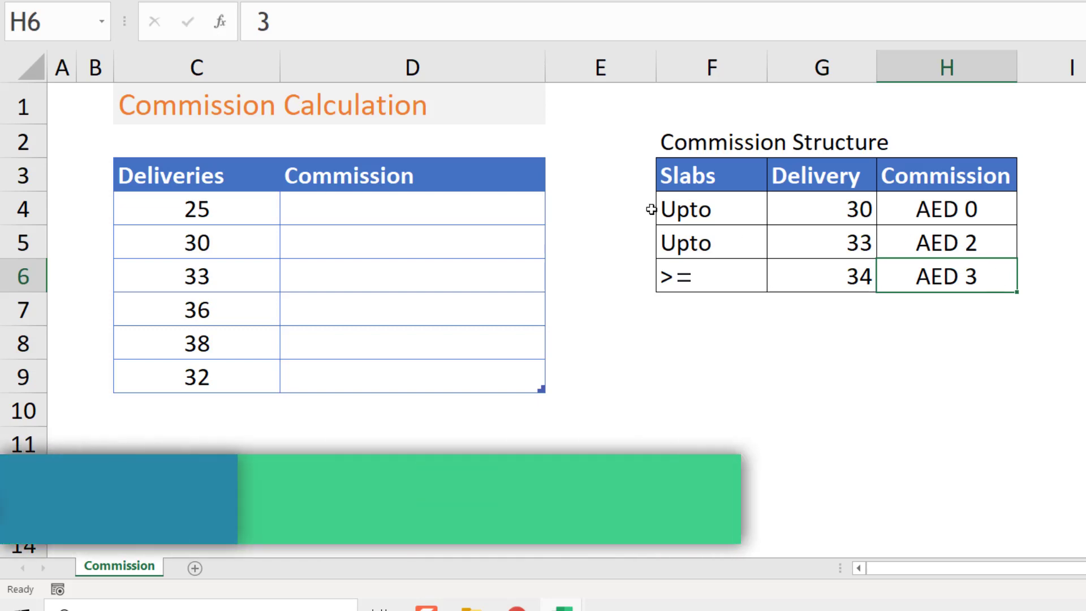
Step: Highlight the empty Commission cells D4:D9 and the Deliveries values C4:C9, then select D4
left_click_drag(396, 213, 407, 375)
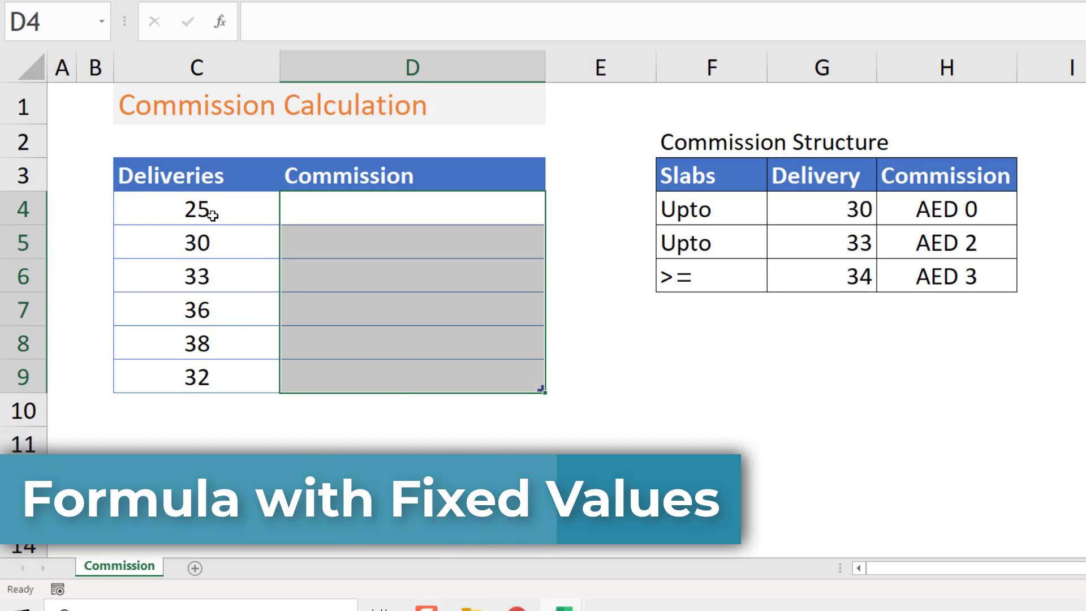
left_click_drag(204, 214, 215, 375)
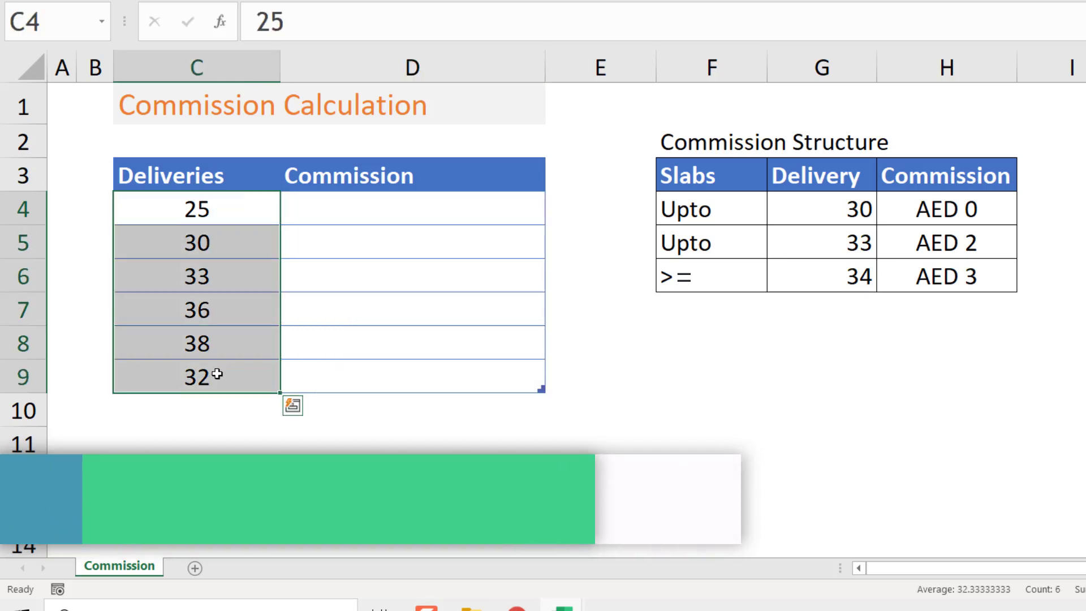
left_click(336, 213)
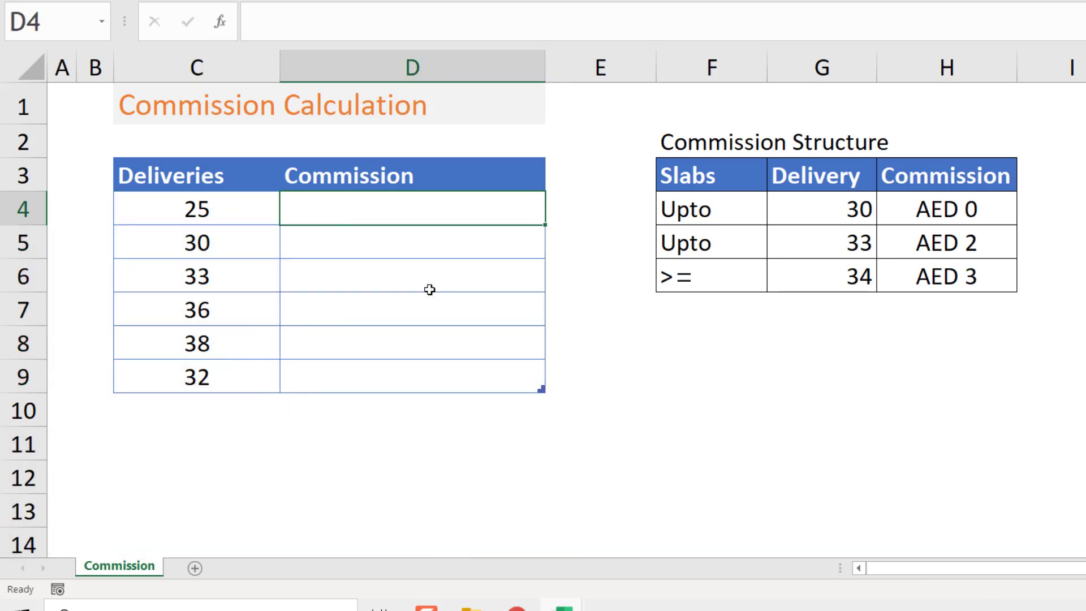
Step: Begin D4's formula as =IF(C4<=30,0,IF( for the first slab
type("=if")
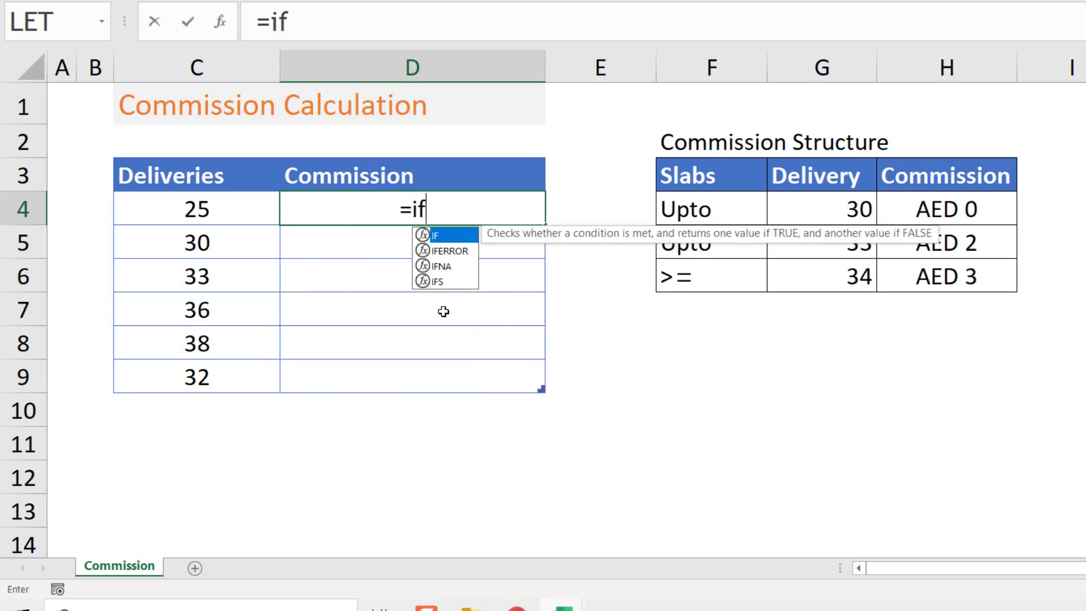
key("Tab")
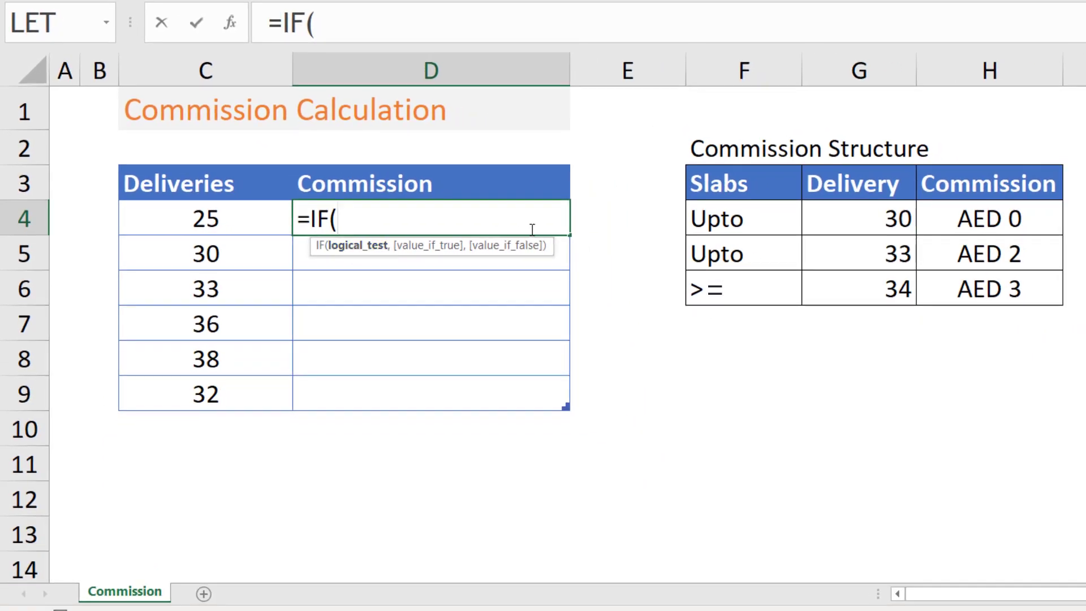
left_click(266, 215)
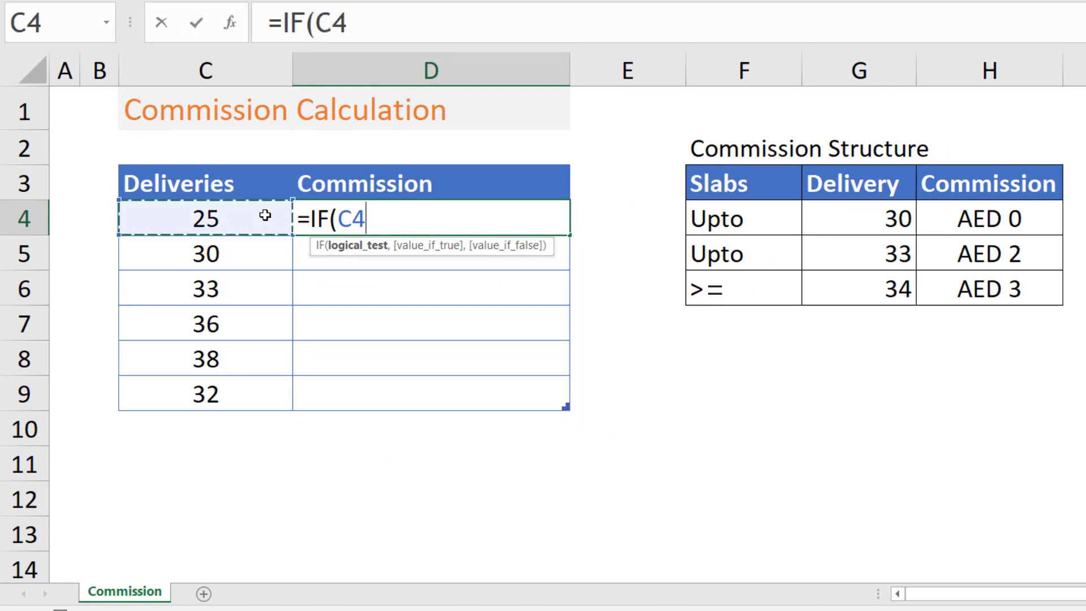
type("<")
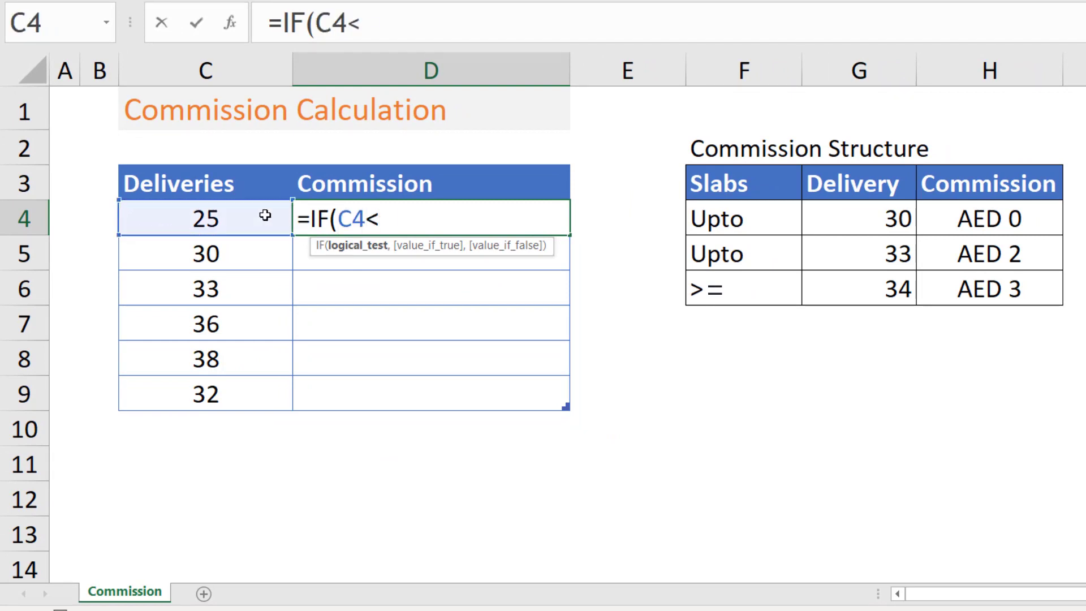
type("=30,")
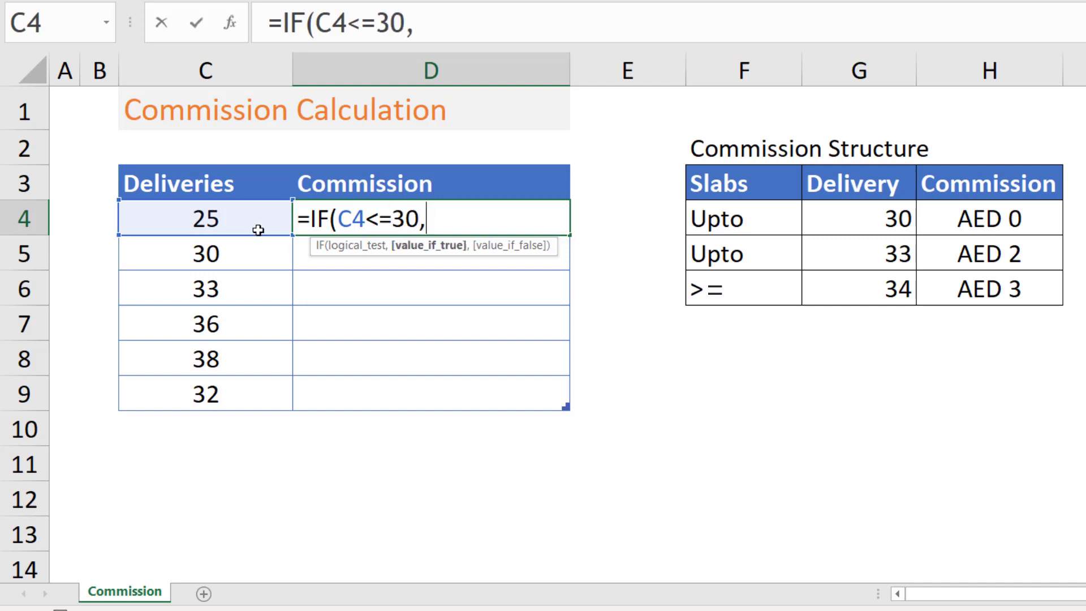
type("0,")
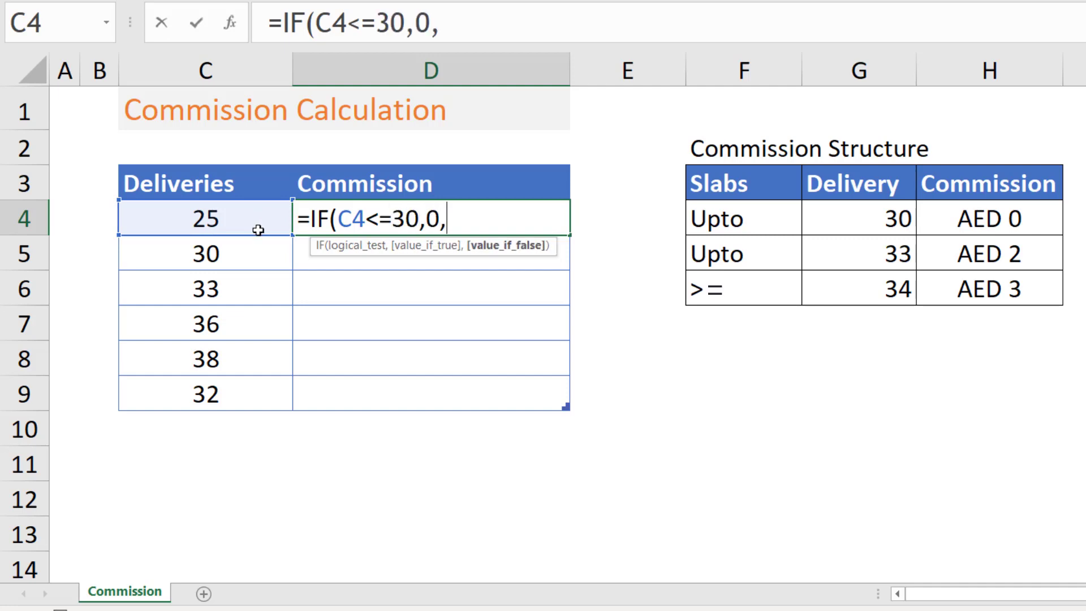
type("if")
Step: Add the second slab test C4<=33 with the value (C4-30)*2 to the nested IF
key("Tab")
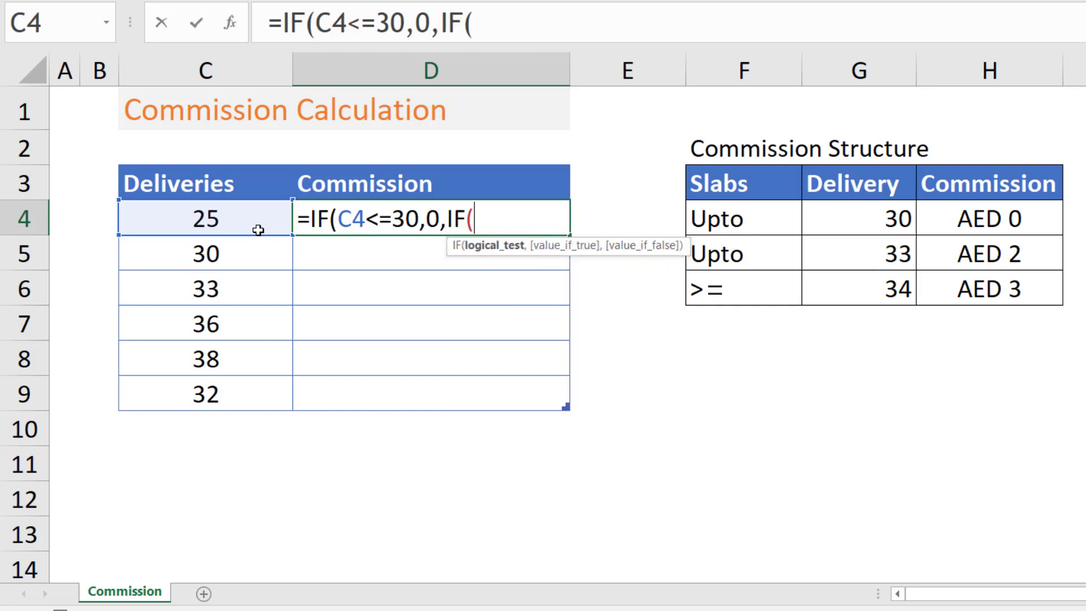
left_click(249, 218)
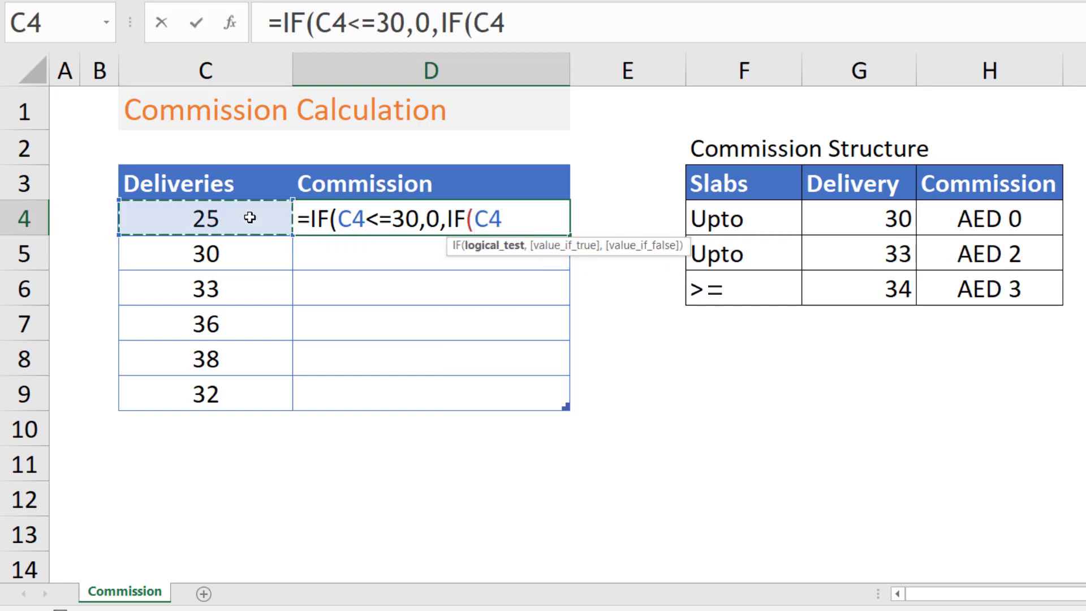
type("<=")
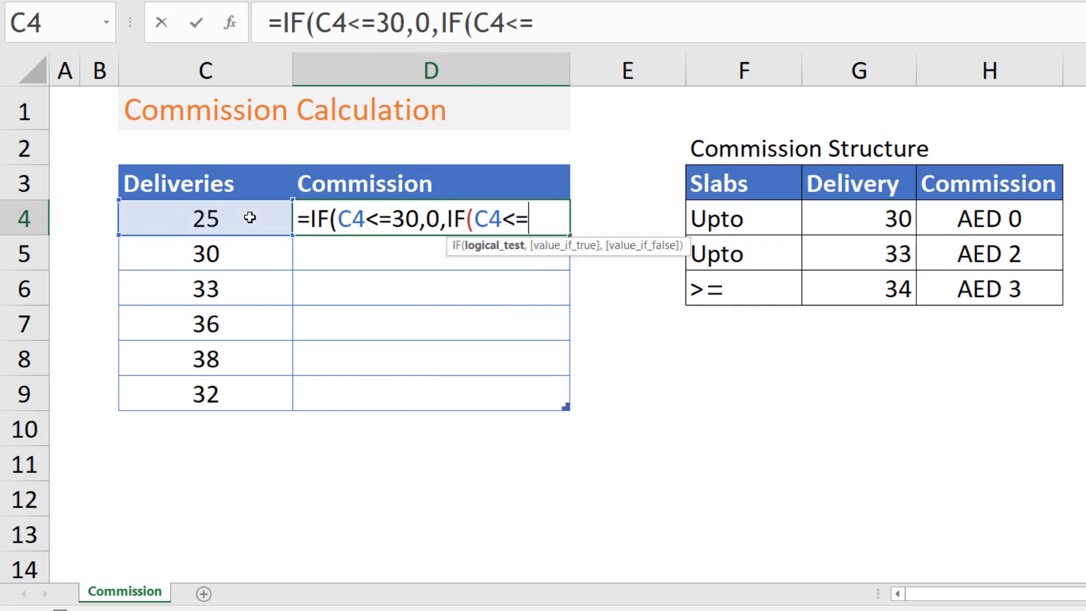
type("33")
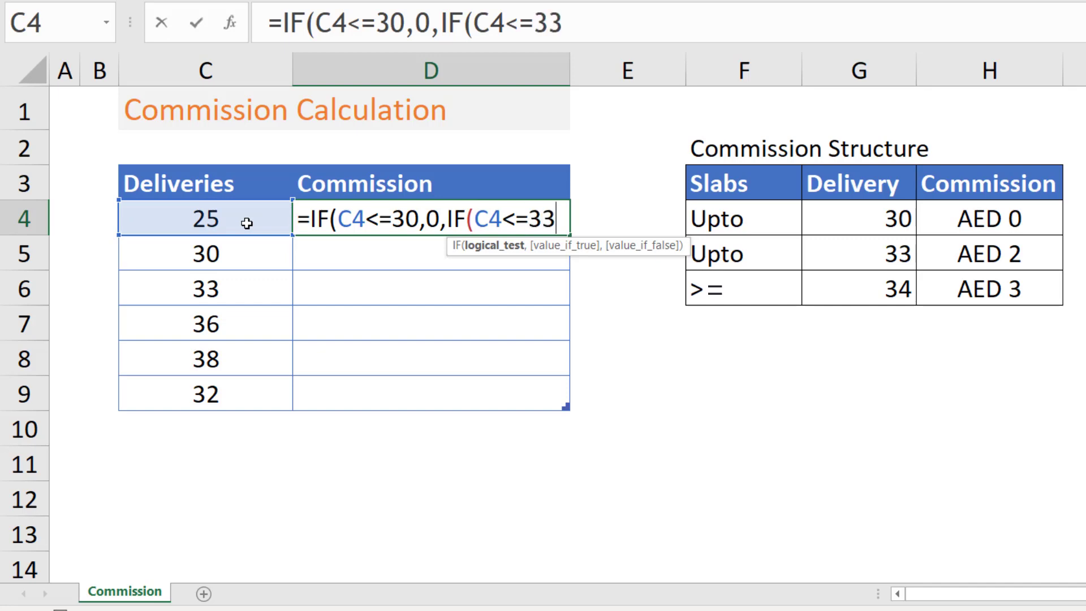
type(",")
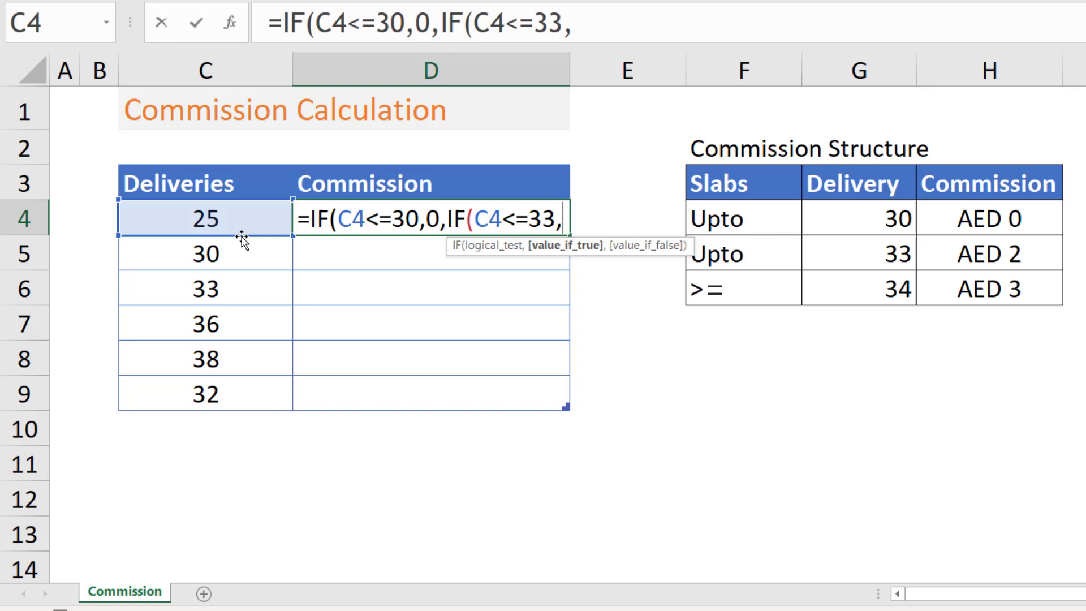
type("(")
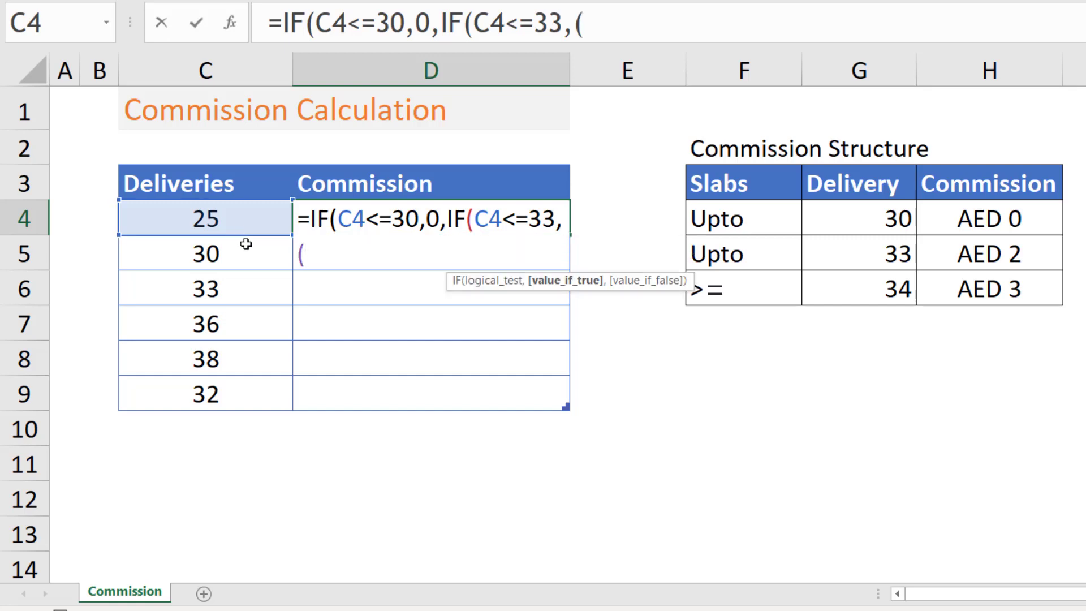
left_click(237, 232)
type("-")
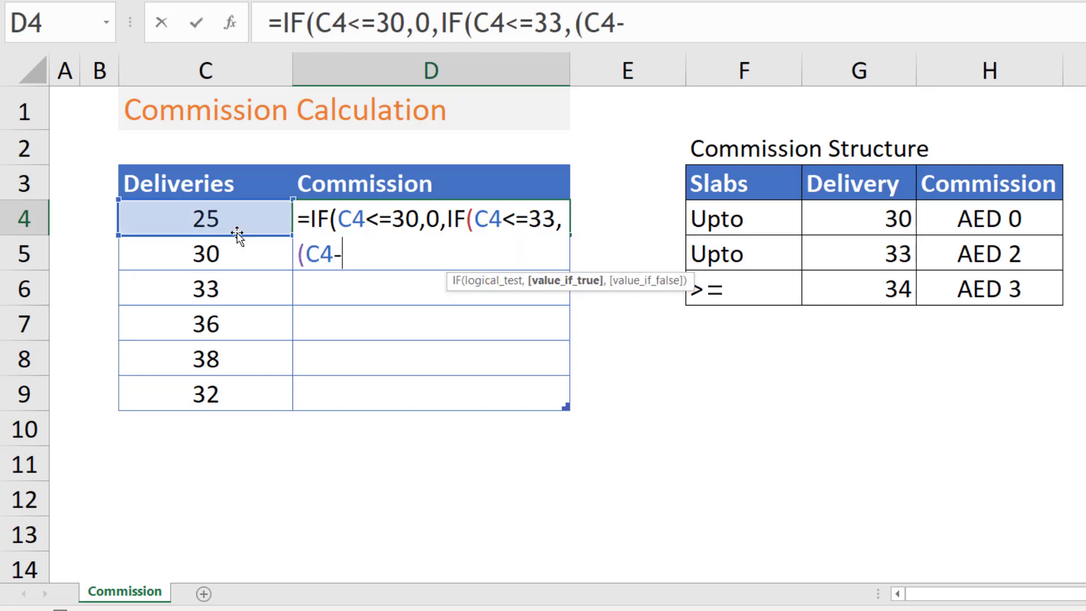
type("30")
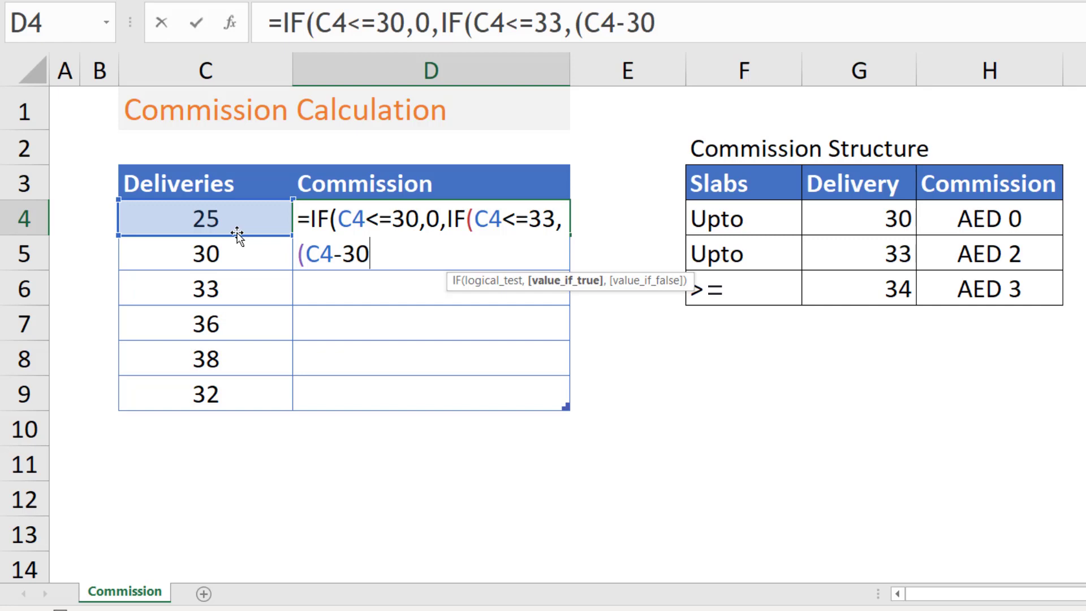
type(")")
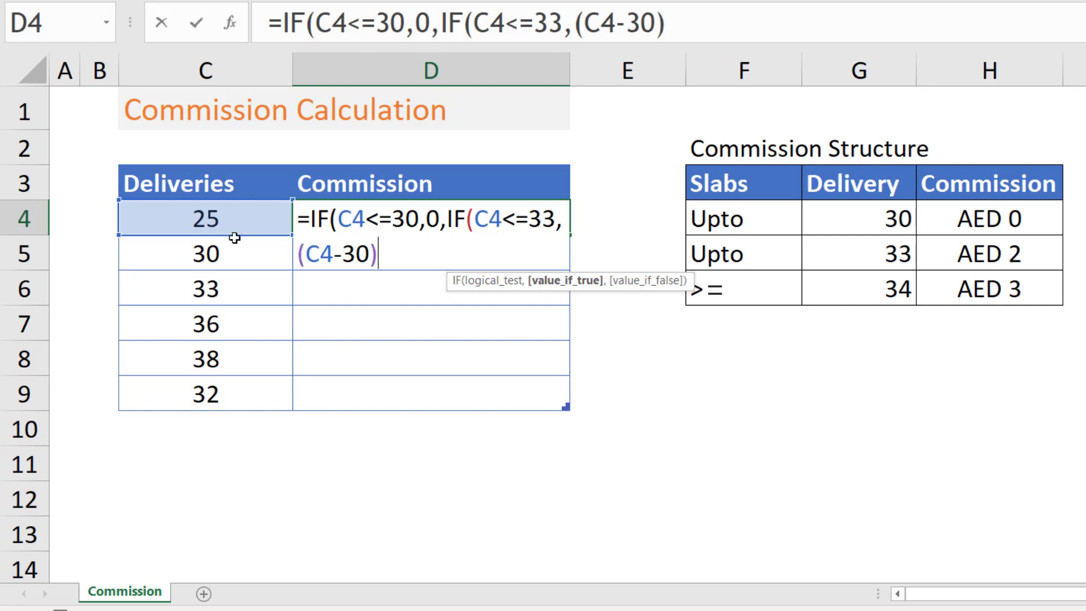
type("*2,")
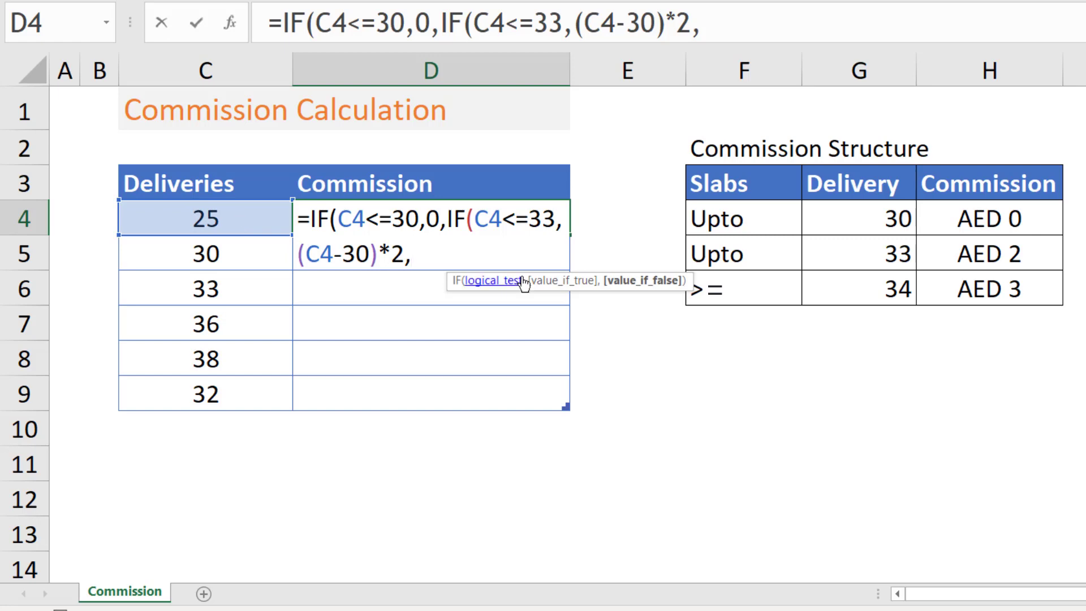
Step: Finish the top slab as (33-30)*2+(C4-33)*3, filling D4:D9 with 0, 0, 6, 15, 21, 4
type("(33")
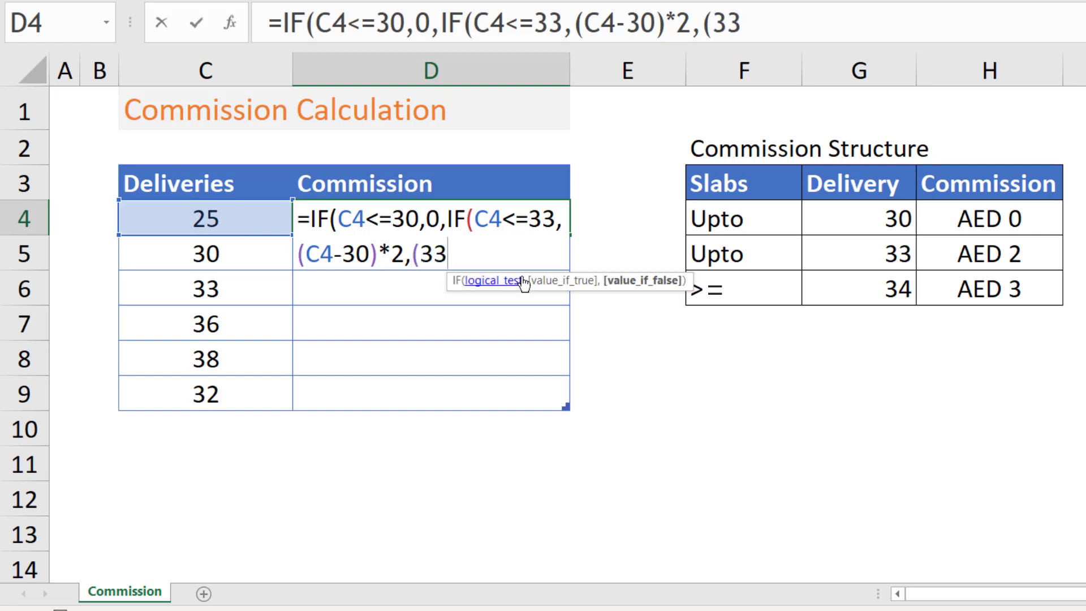
type("-30)")
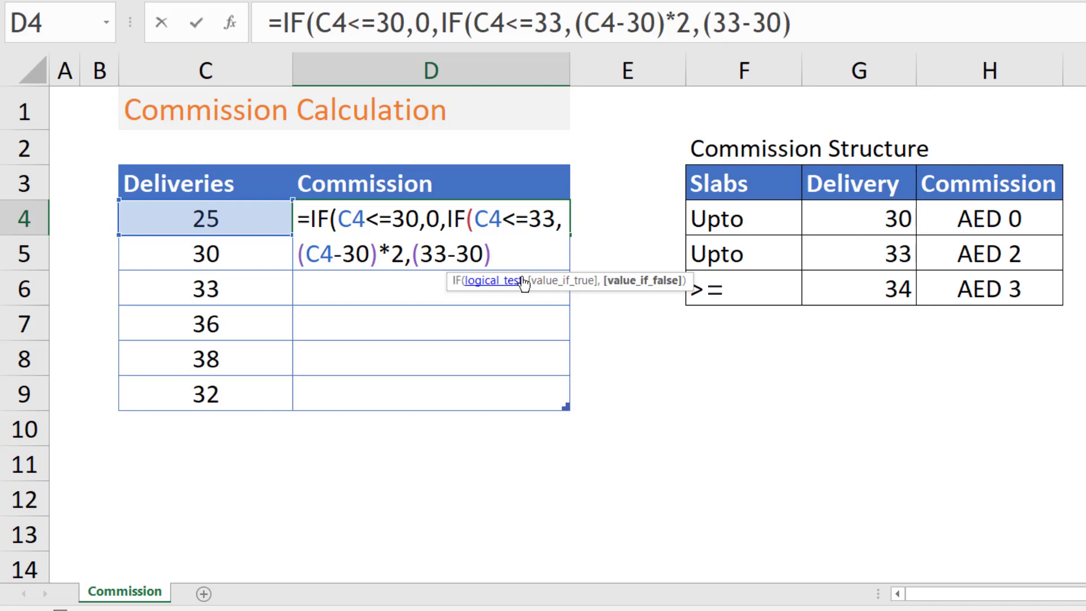
type("*2")
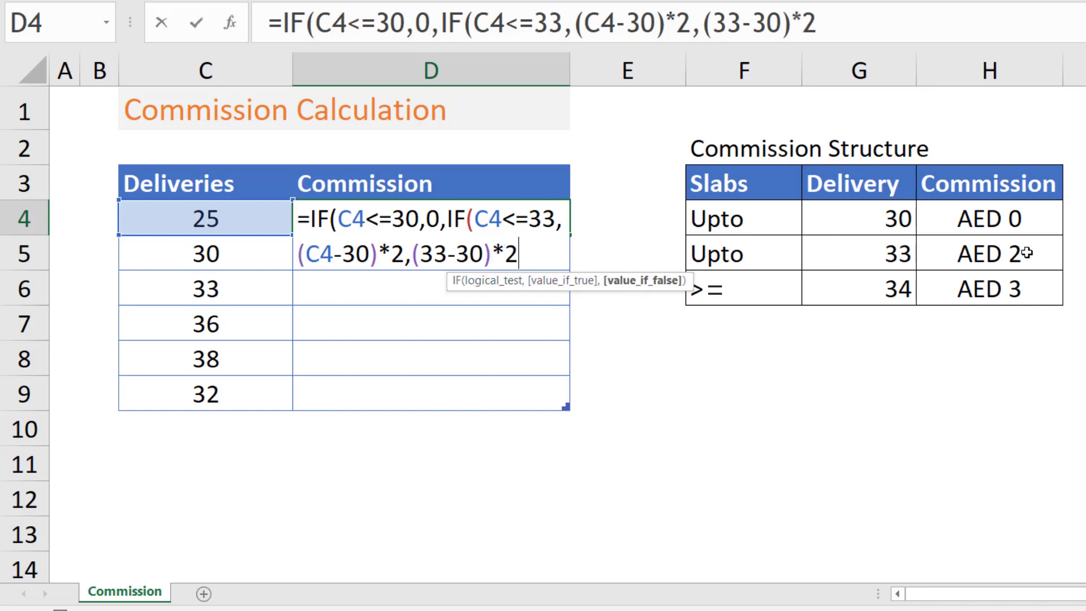
type("+(")
left_click(220, 221)
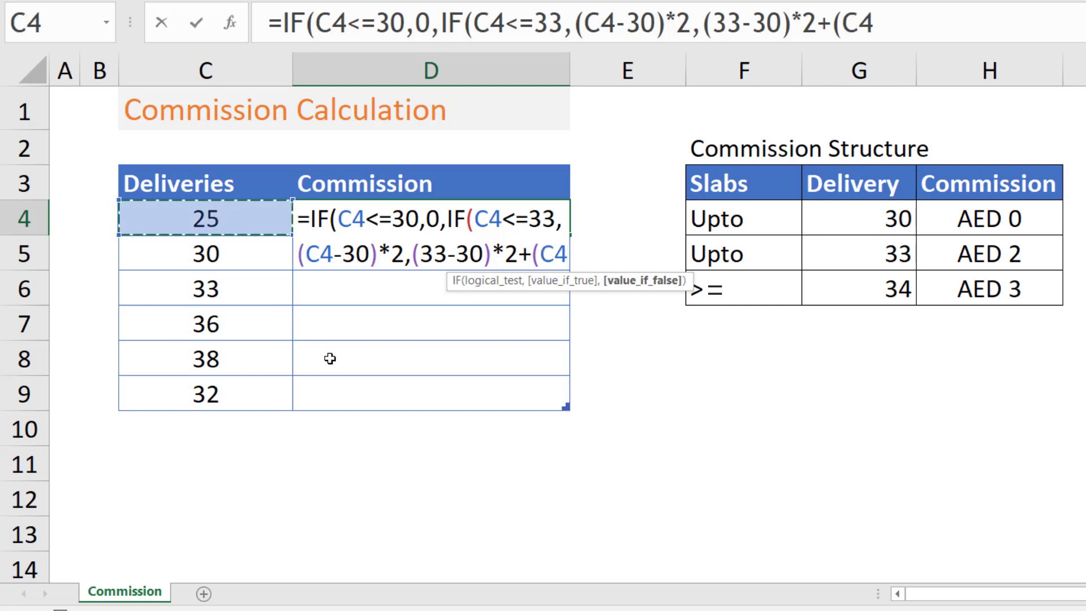
type("-")
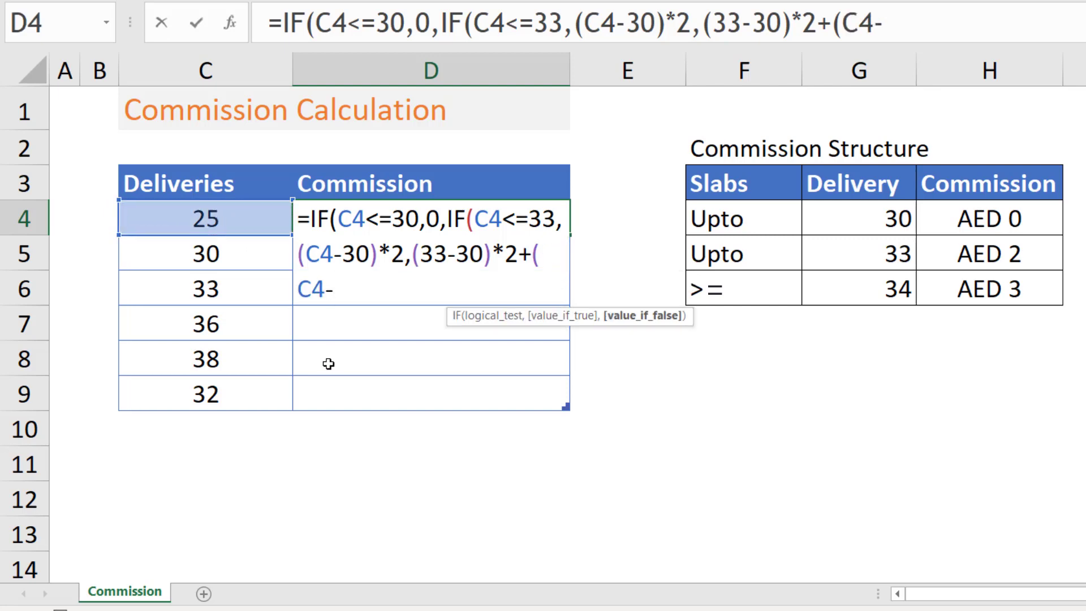
type("33")
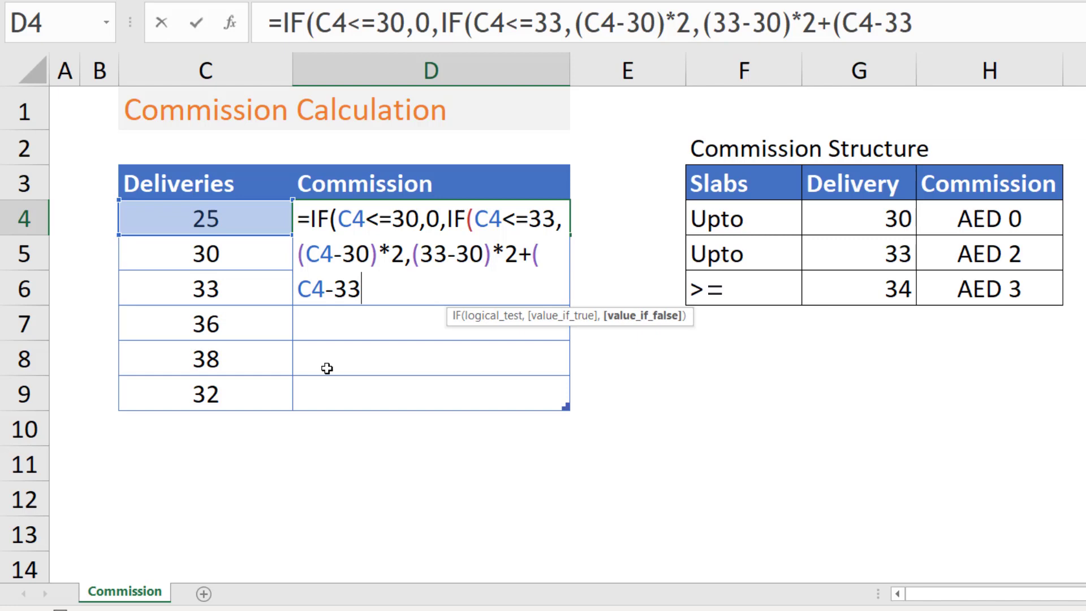
type(")*3")
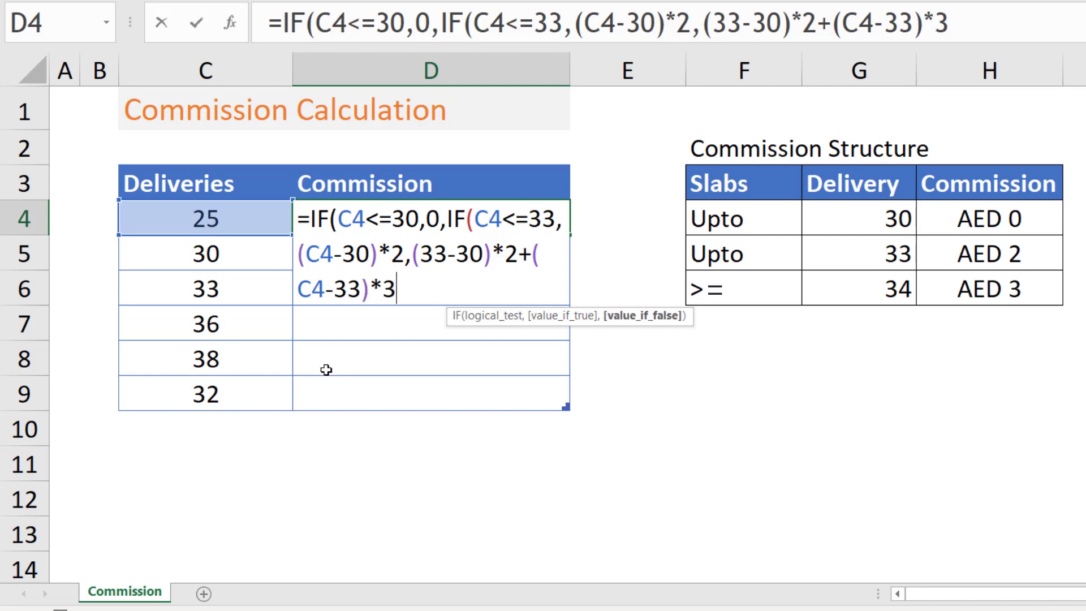
type(")")
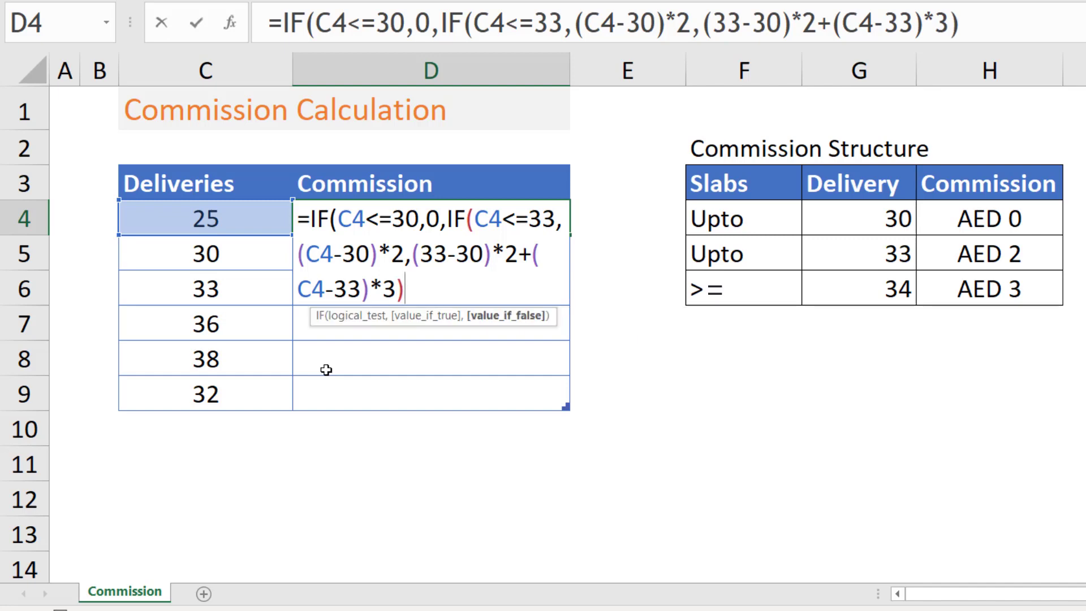
type(")")
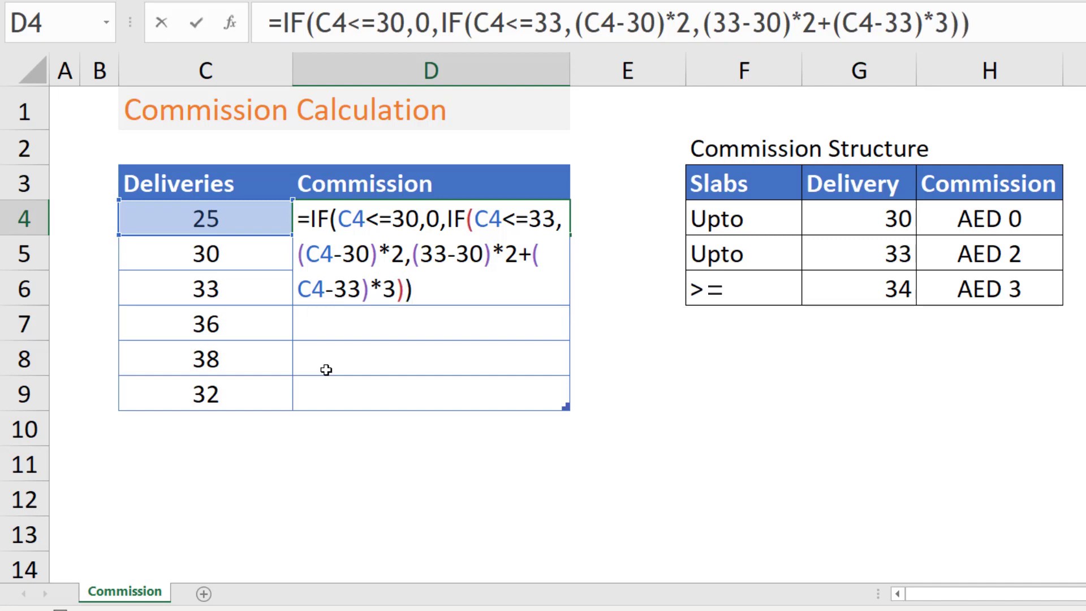
key("Return")
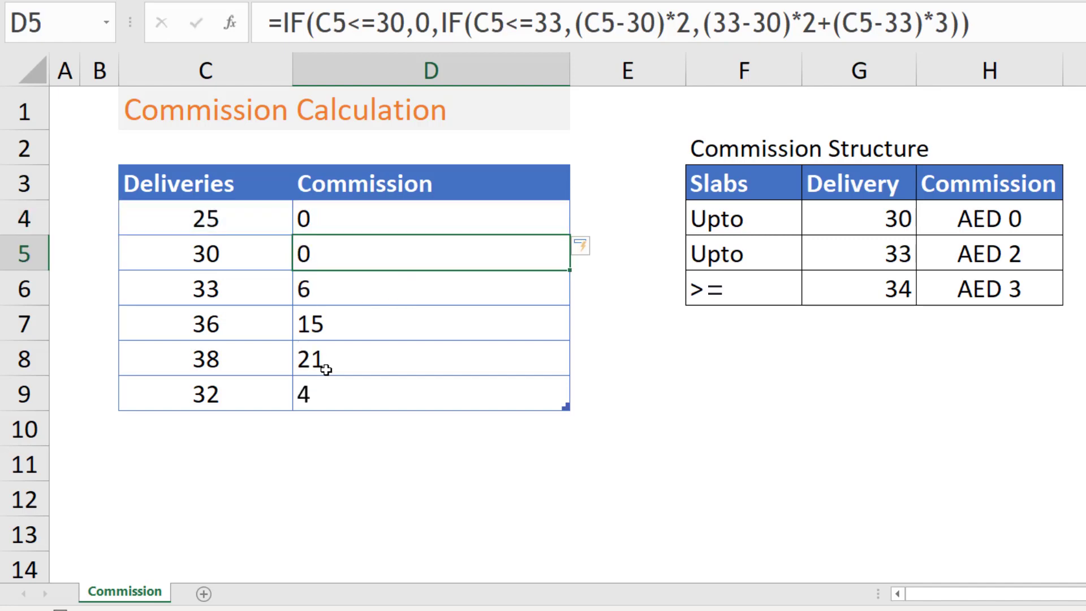
left_click(215, 225)
left_click(338, 219)
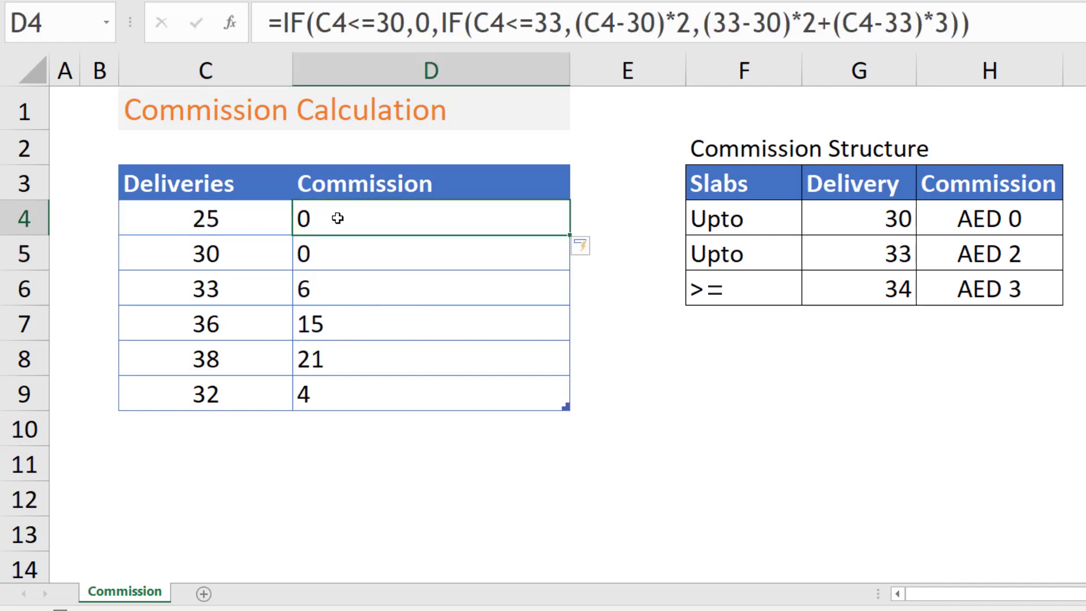
left_click(243, 260)
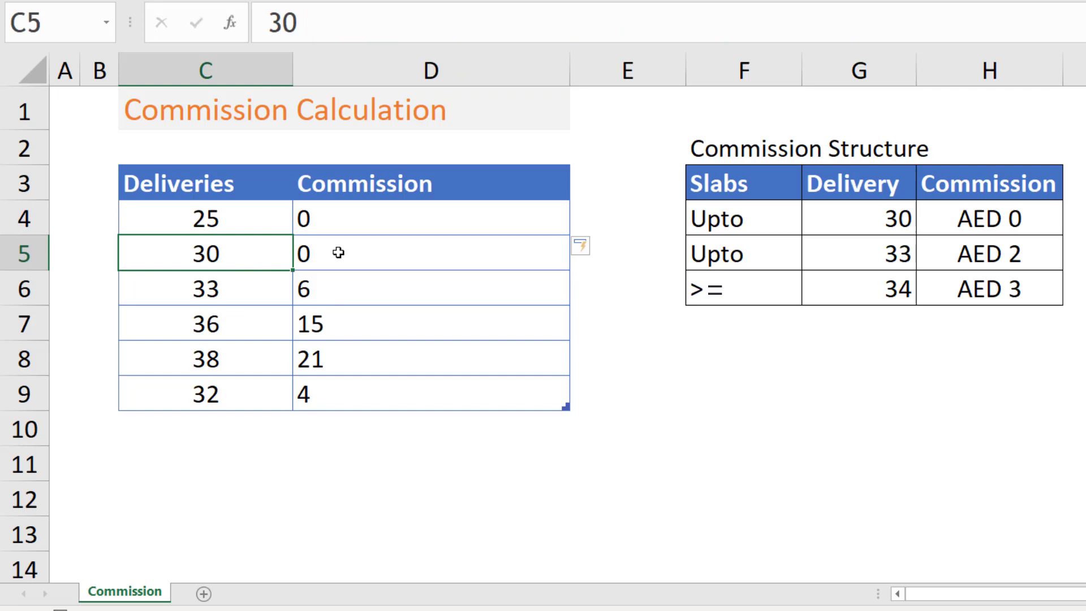
left_click(337, 252)
left_click(227, 289)
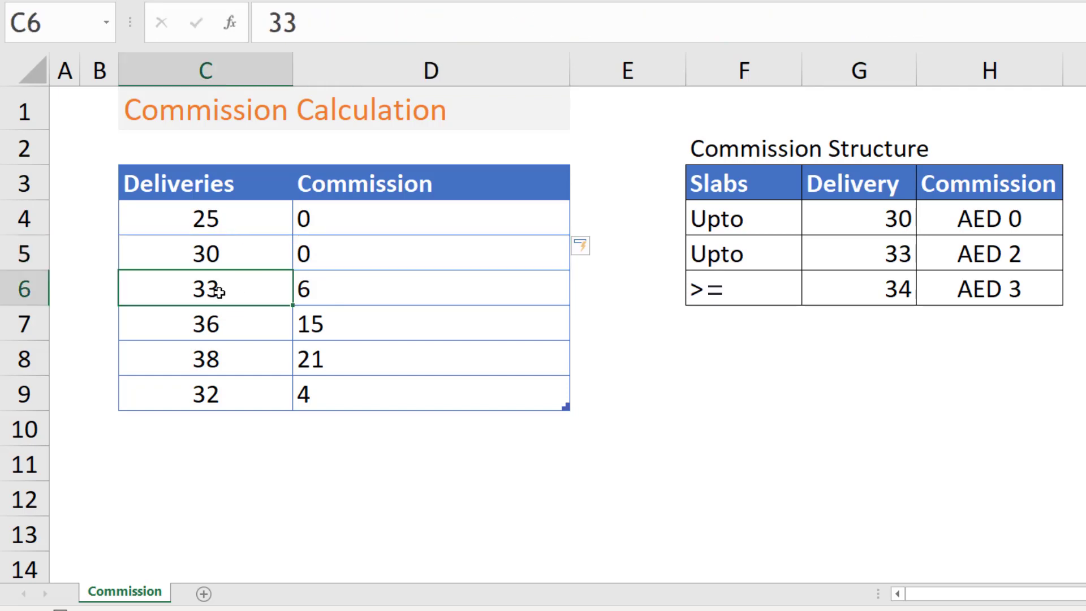
left_click(307, 291)
left_click(227, 323)
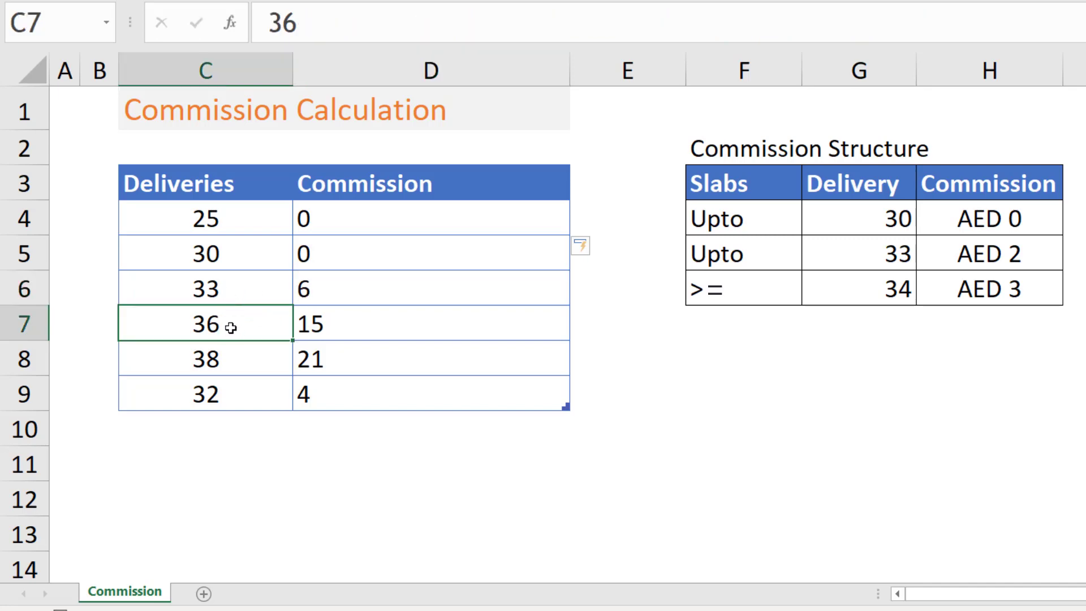
left_click(320, 325)
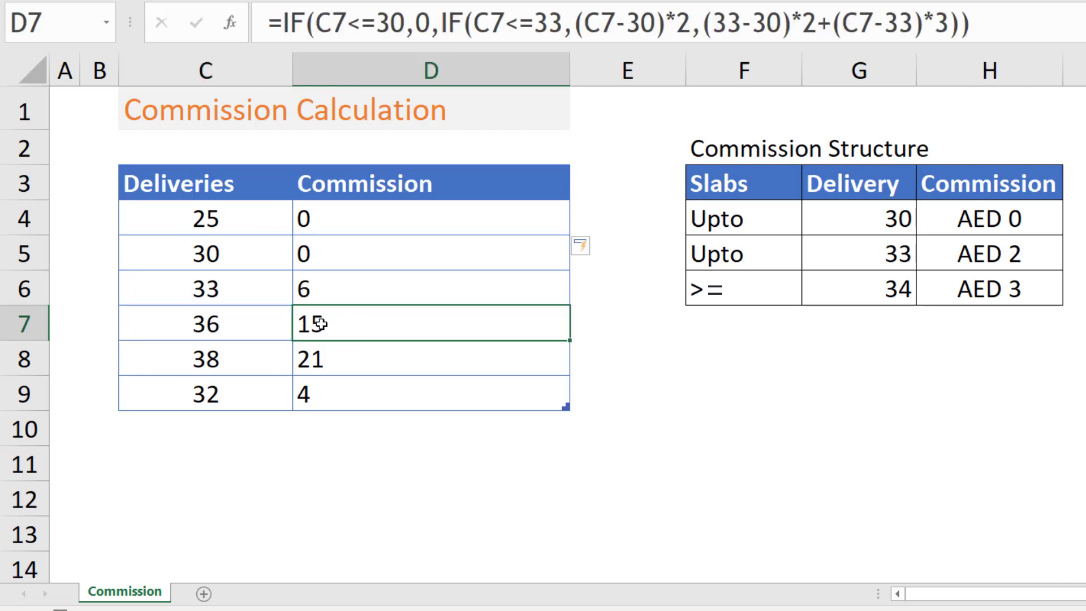
left_click(225, 360)
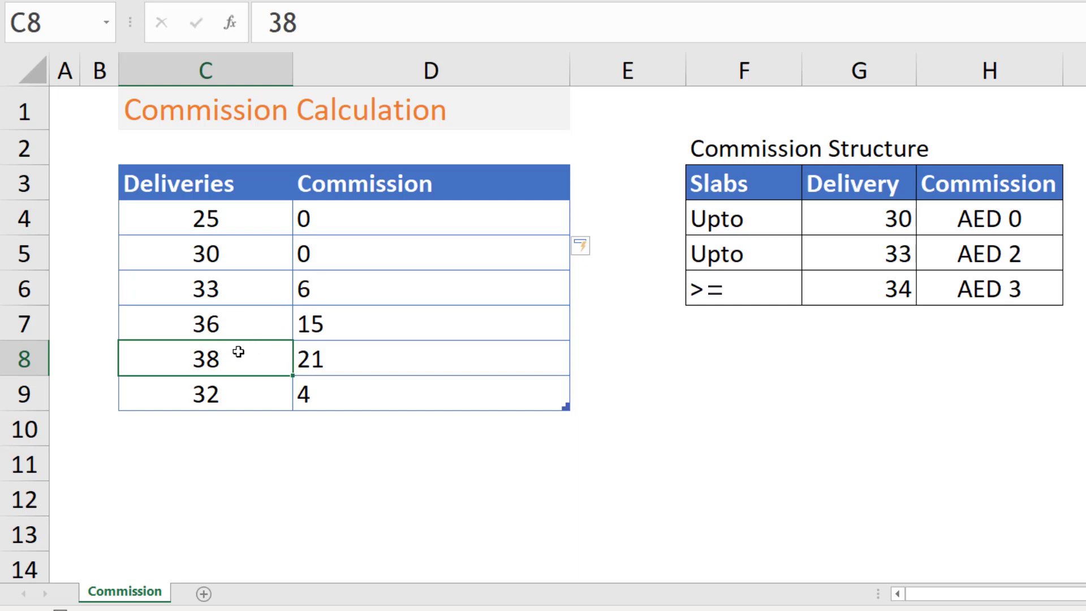
left_click(332, 360)
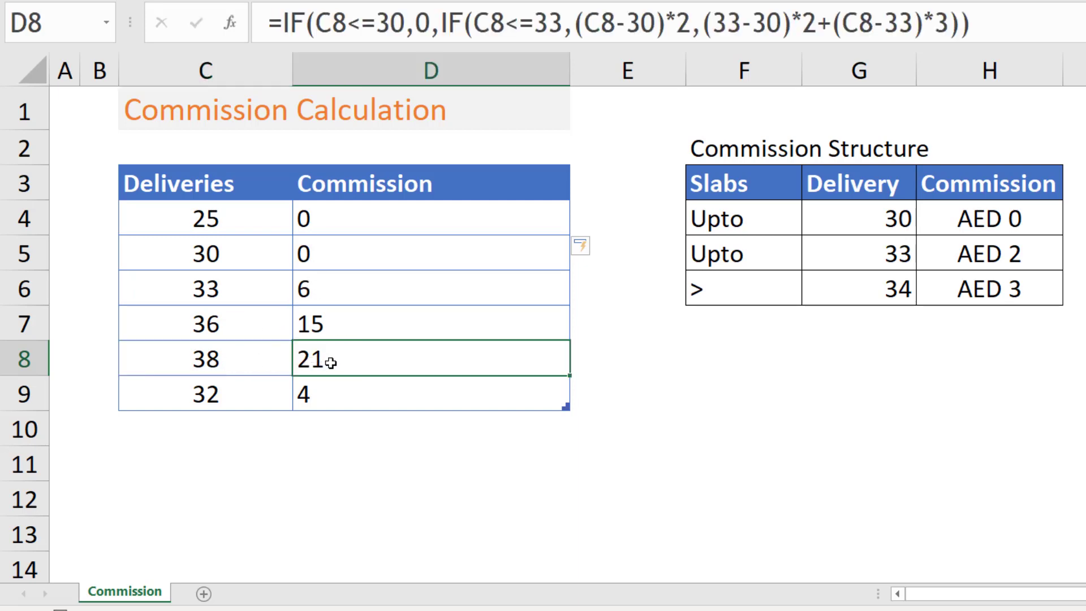
left_click(348, 397)
left_click_drag(332, 221, 355, 389)
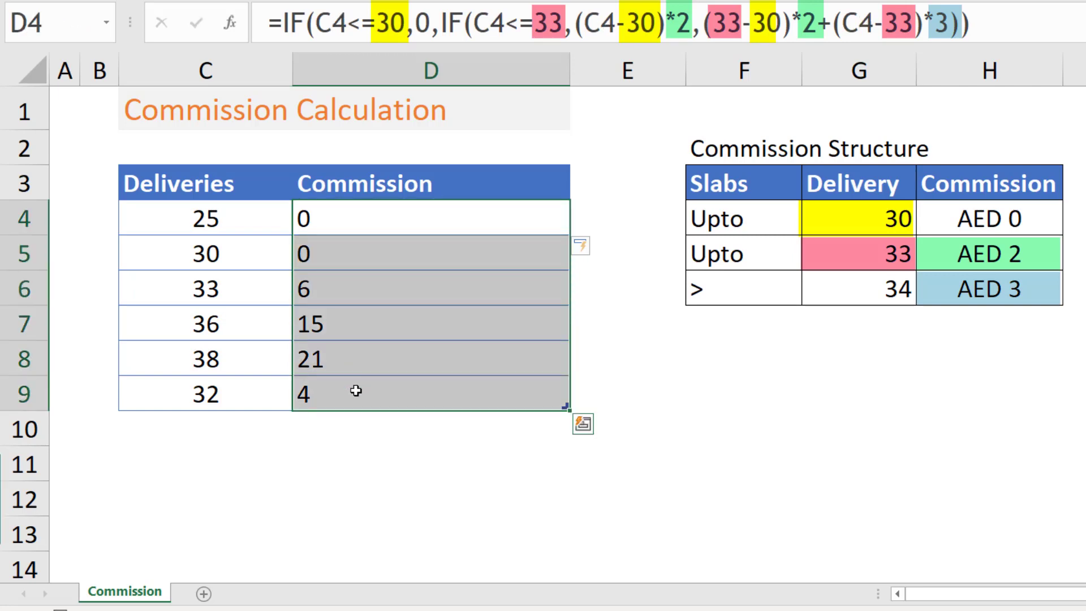
Step: In D4's formula, replace the limits 30 and 33 in both IF tests with $G$4 and $G$5
left_click(398, 224)
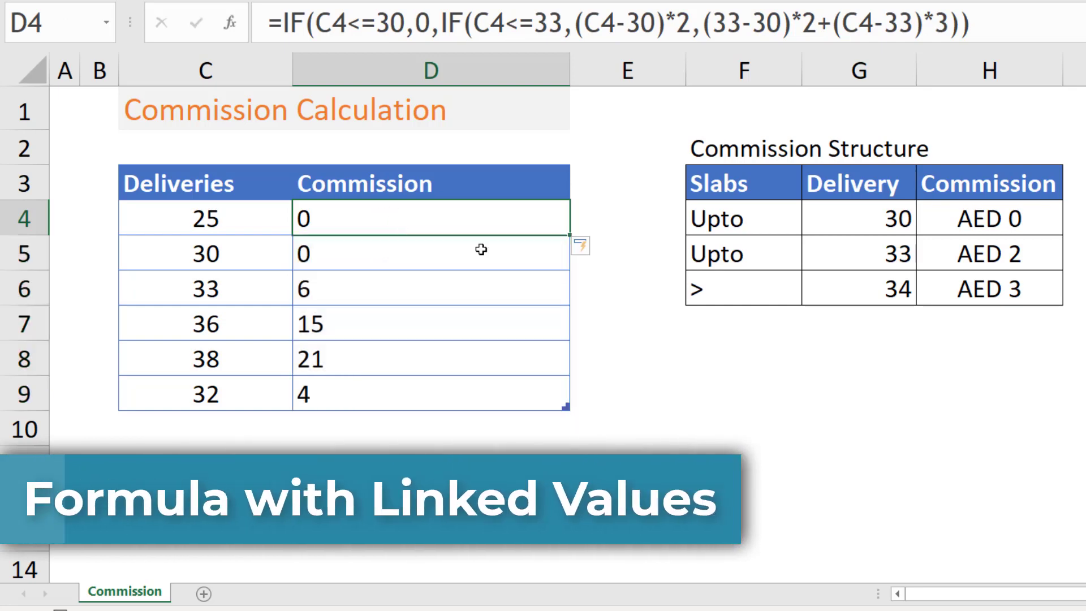
left_click_drag(879, 219, 981, 287)
double_click(475, 215)
left_click(475, 214)
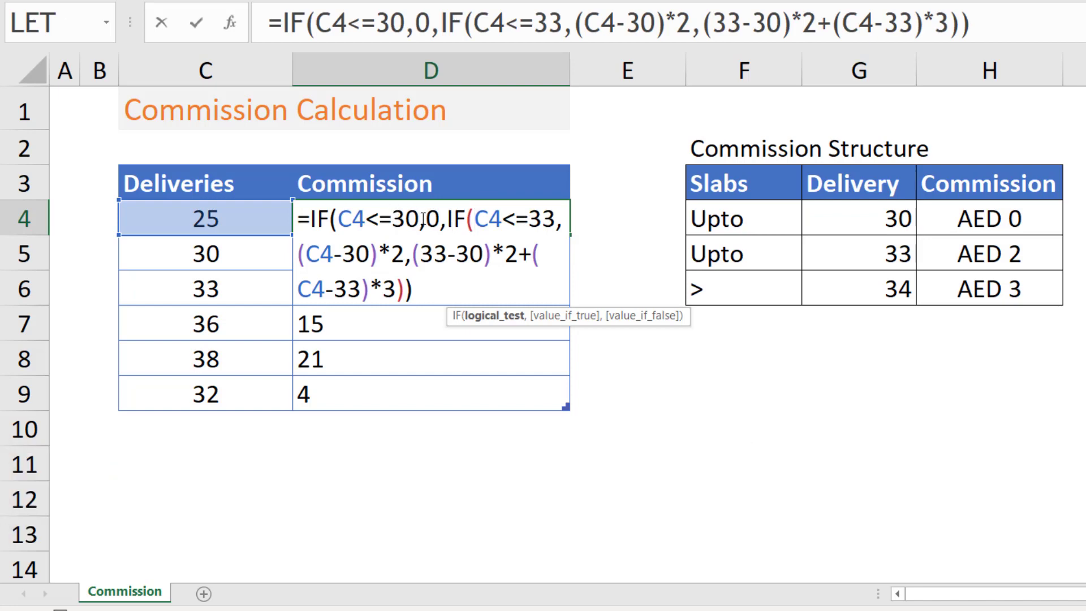
left_click_drag(423, 220, 392, 219)
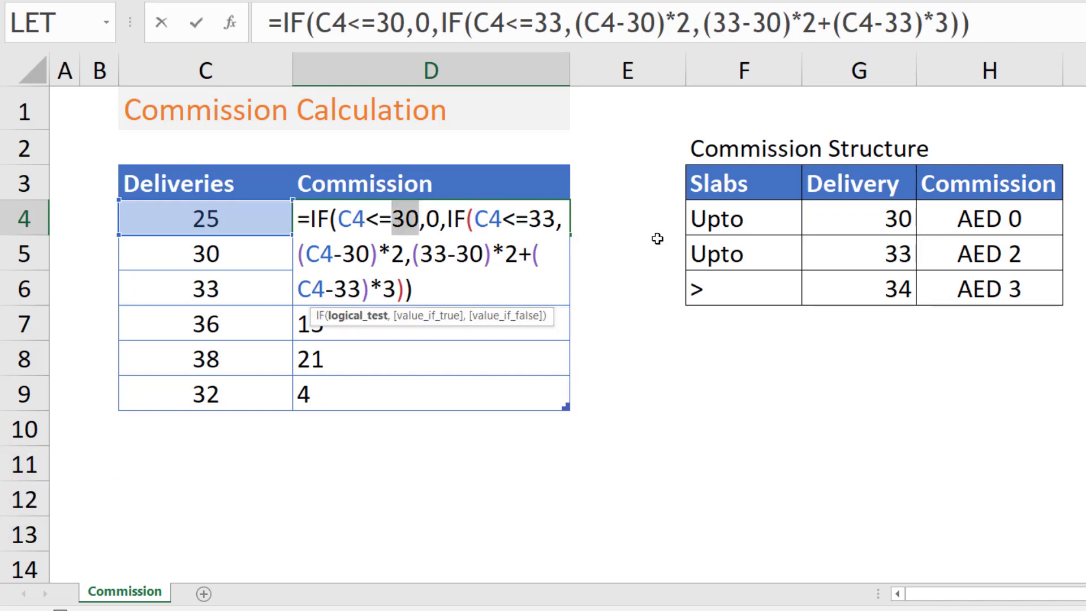
left_click(889, 218)
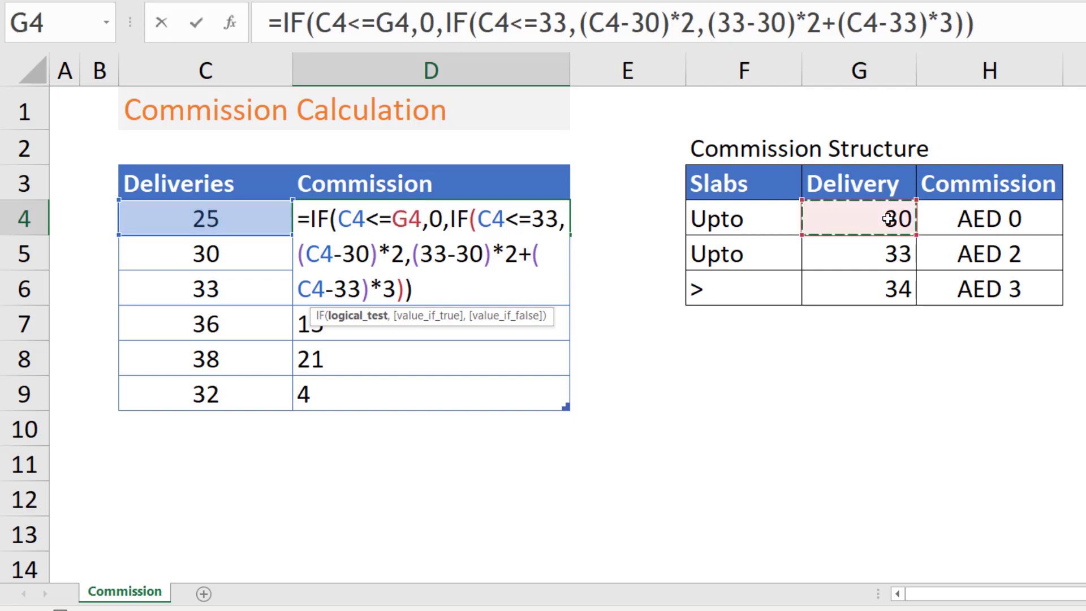
key("F4")
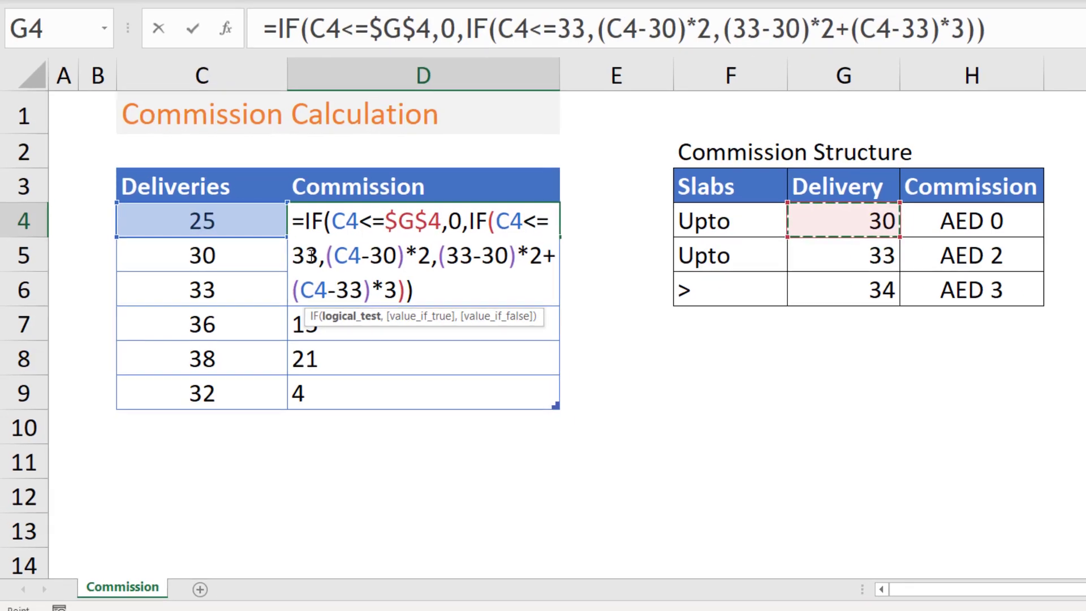
double_click(311, 255)
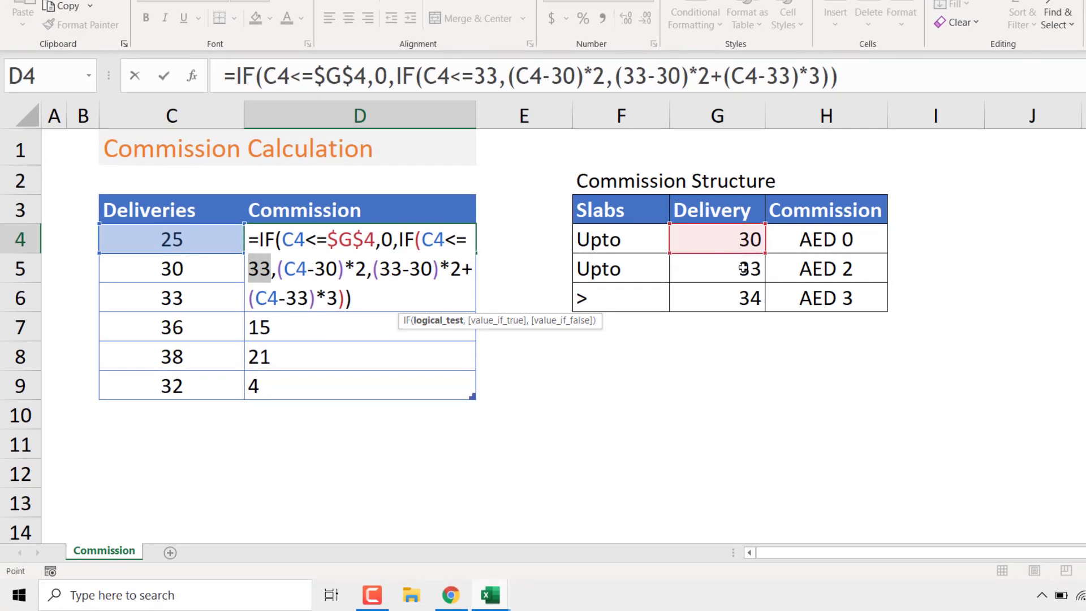
left_click(743, 268)
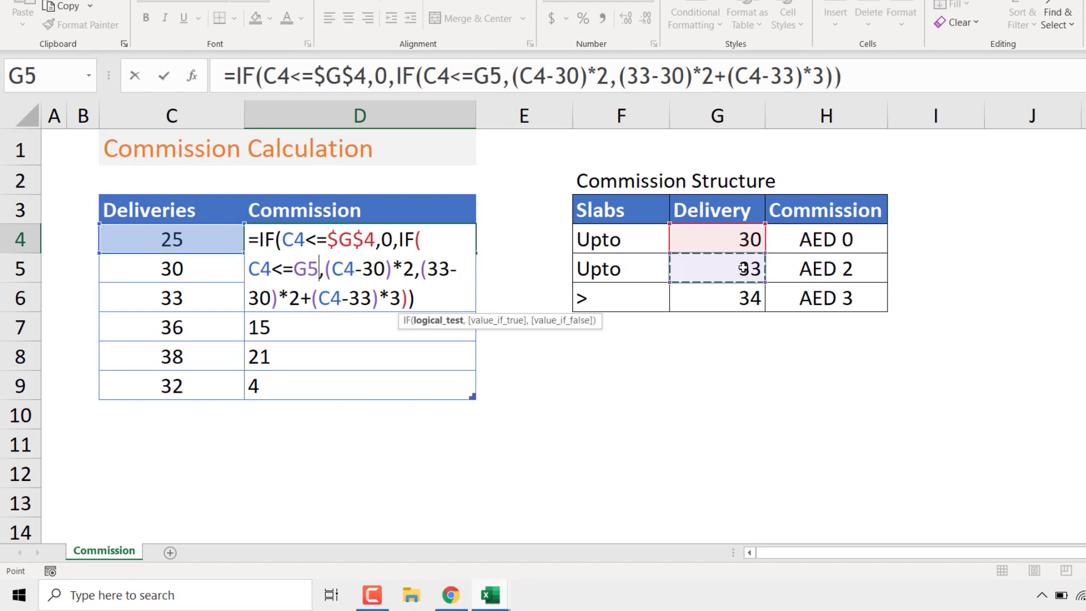
key("F4")
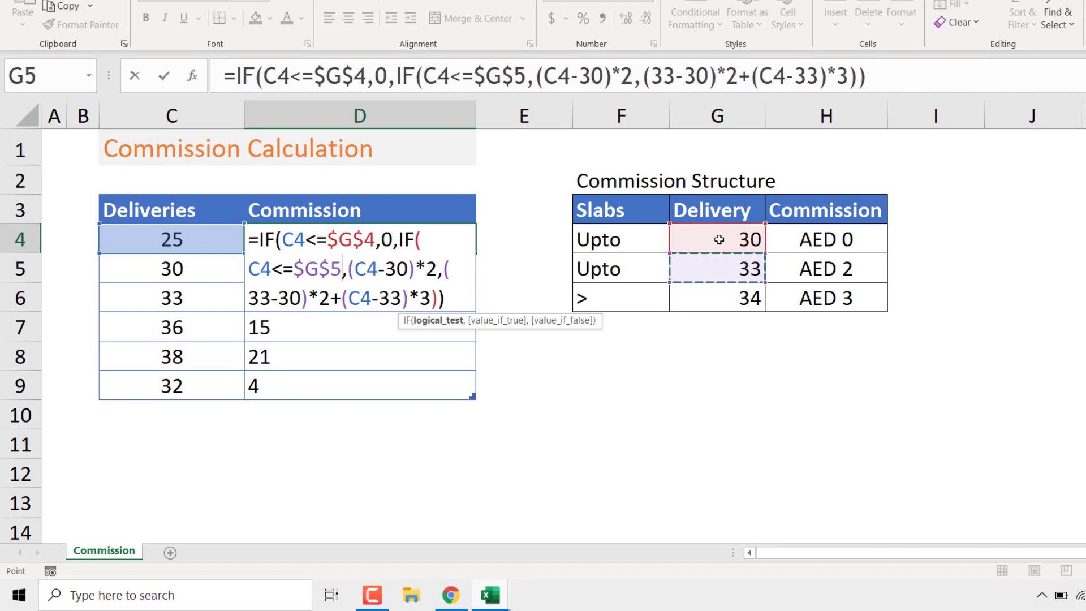
Step: Replace the limits in (C4-30), (33-30) and (C4-33) with $G$4 and $G$5
left_click_drag(409, 269, 384, 268)
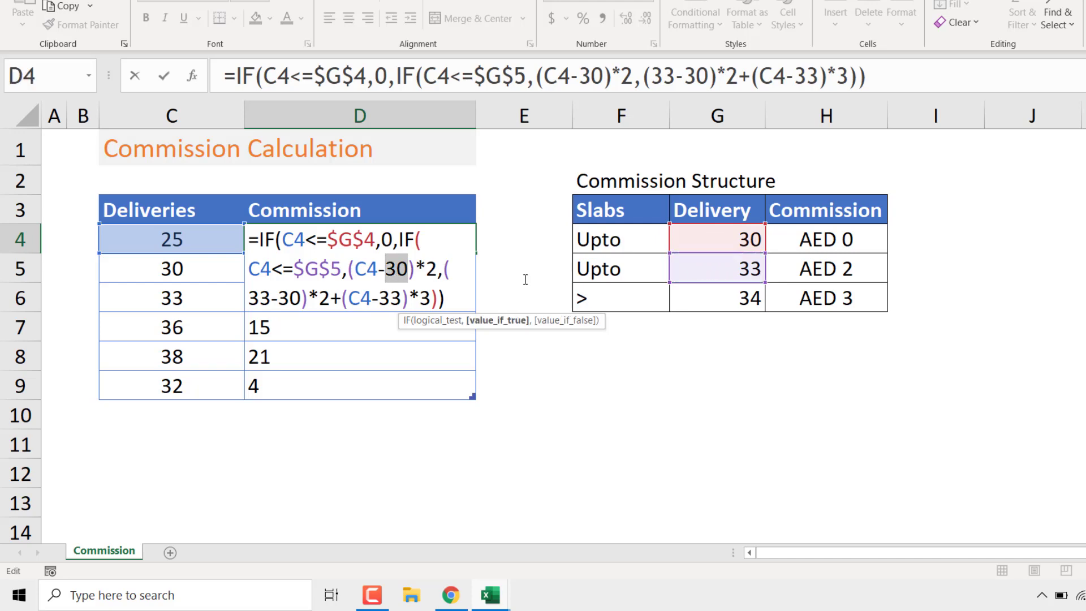
left_click(749, 238)
key("F4")
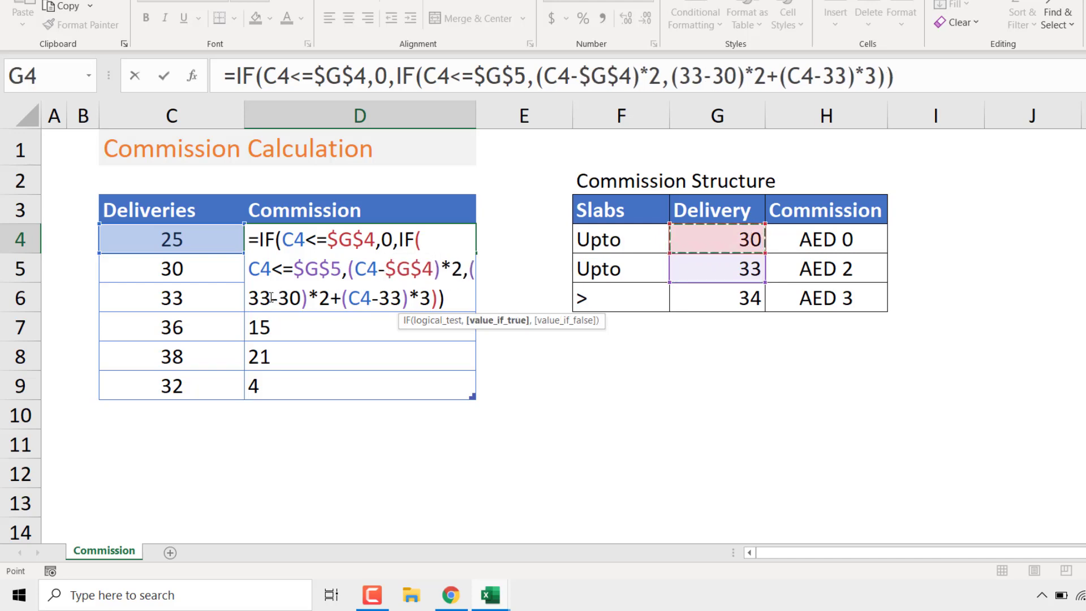
double_click(258, 299)
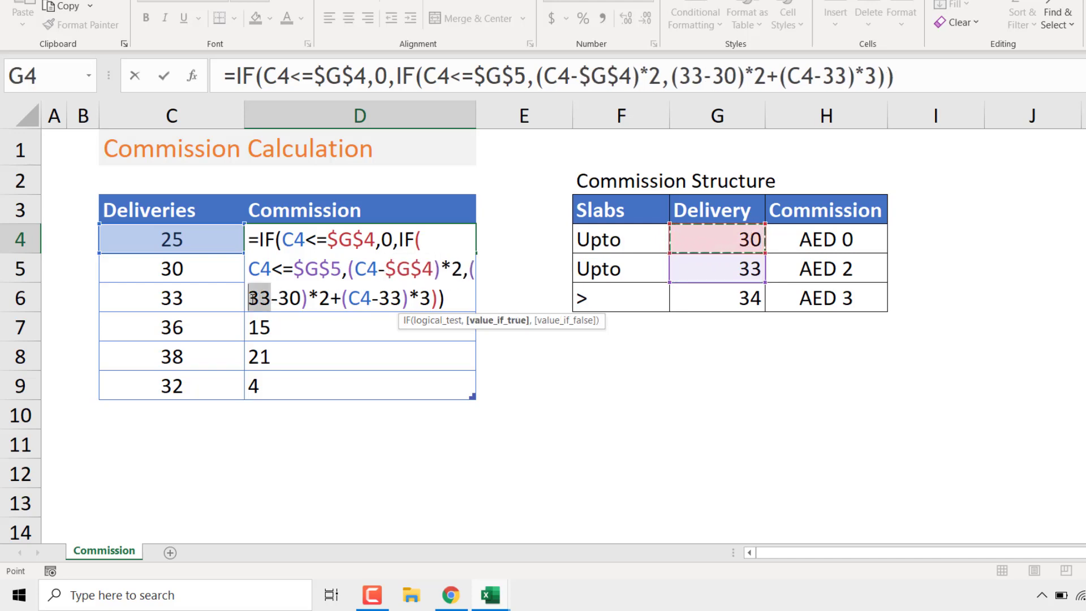
left_click(710, 269)
key("F4")
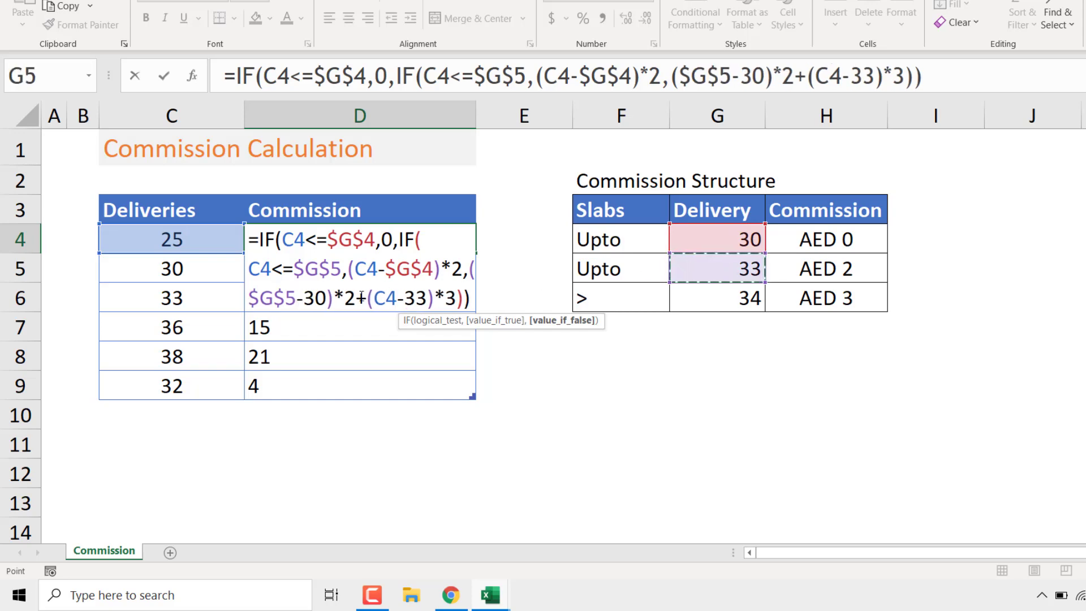
left_click_drag(328, 298, 304, 298)
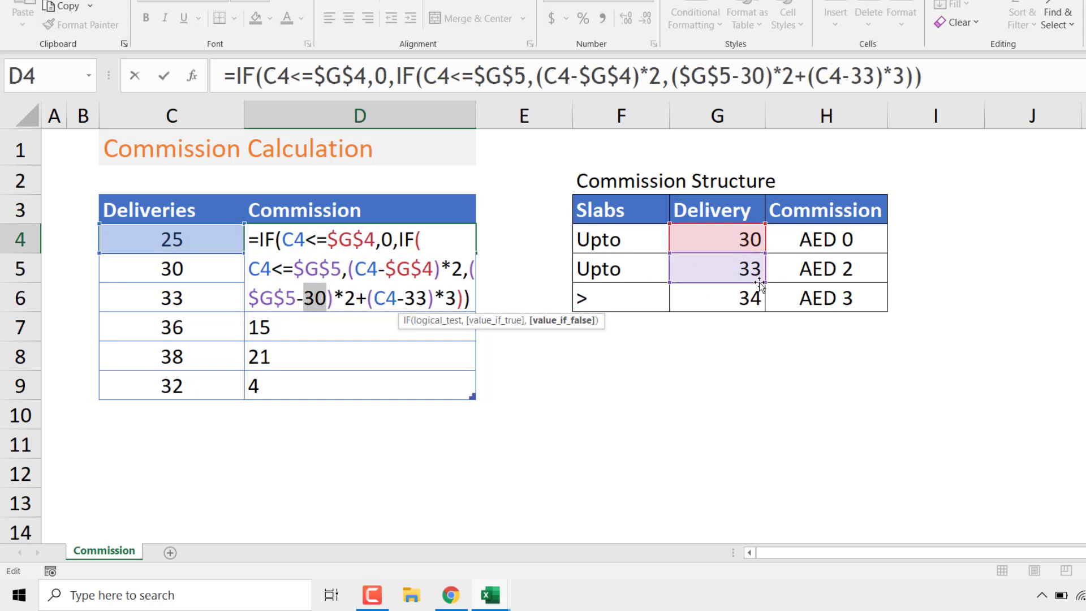
left_click(748, 239)
key("F4")
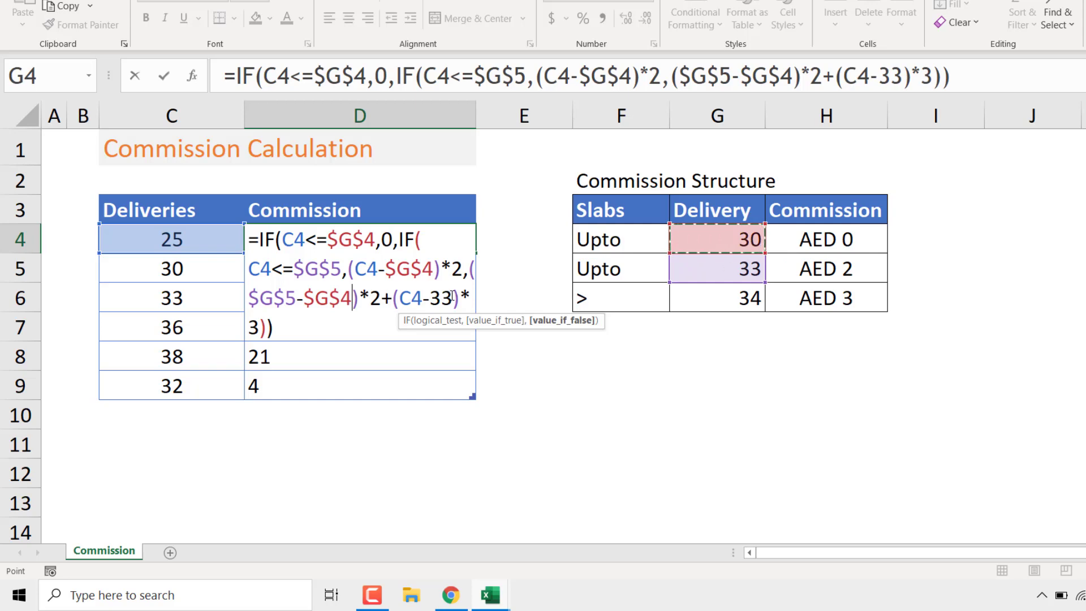
left_click_drag(452, 296, 430, 297)
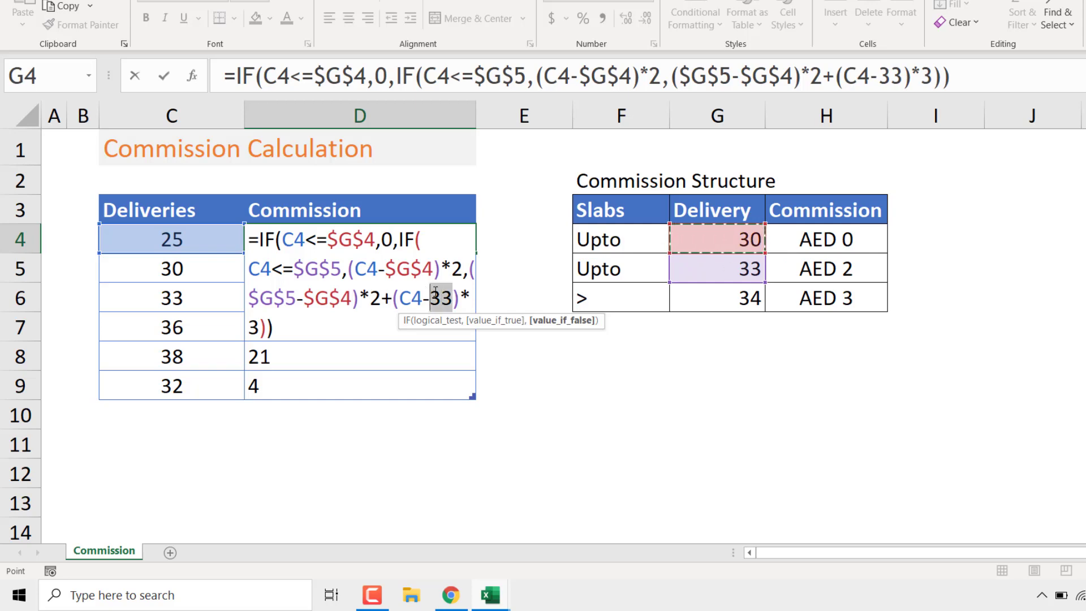
left_click(745, 269)
key("F4")
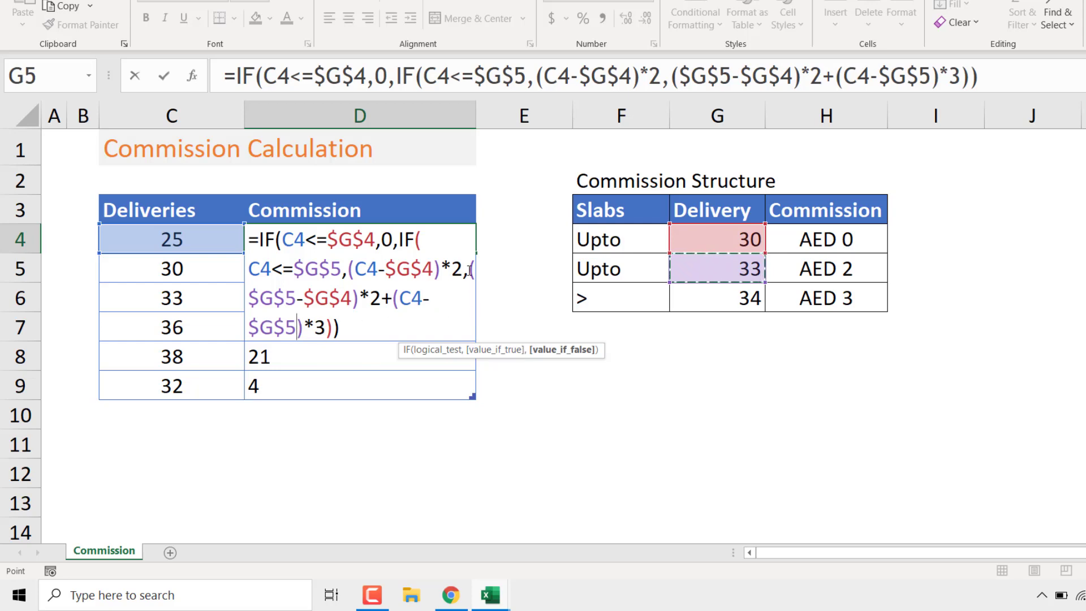
Step: Replace the rates 2, 2 and 3 with absolute references $H$5, $H$5 and $H$6
left_click_drag(464, 269, 450, 269)
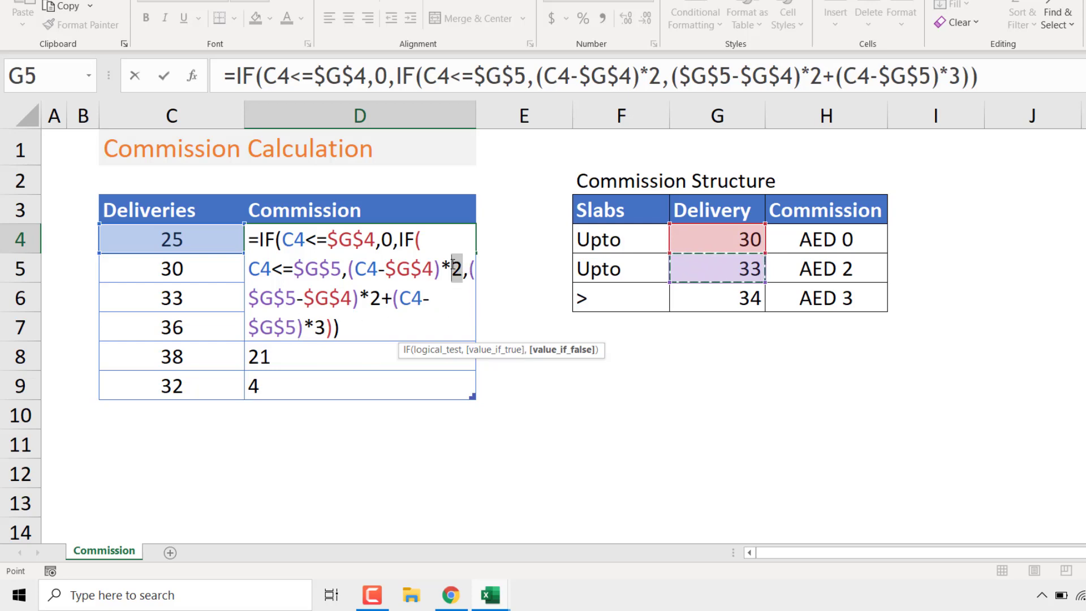
left_click(847, 270)
key("F4")
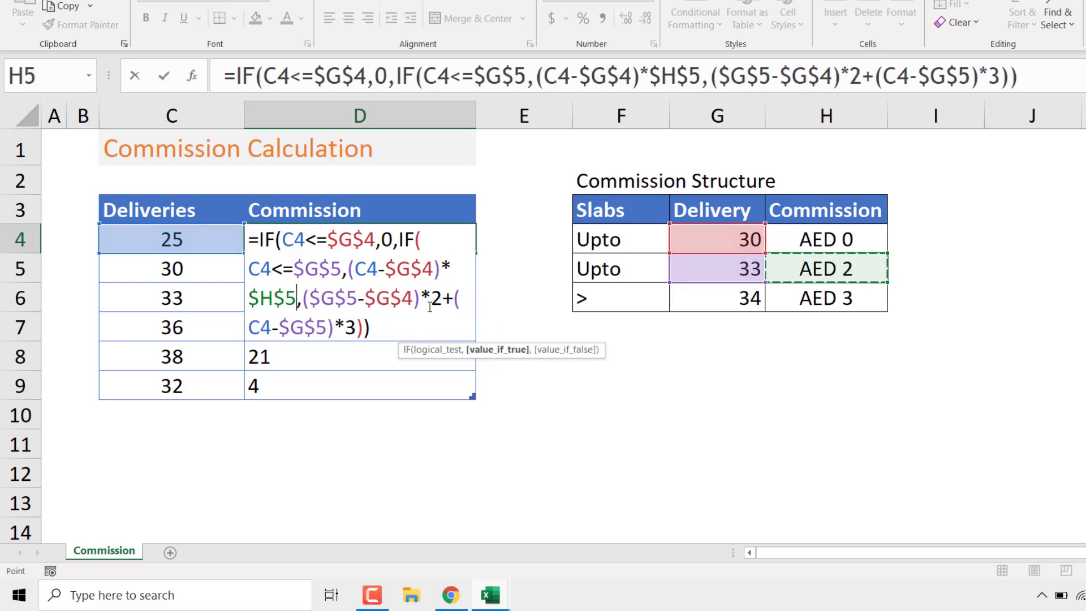
double_click(436, 299)
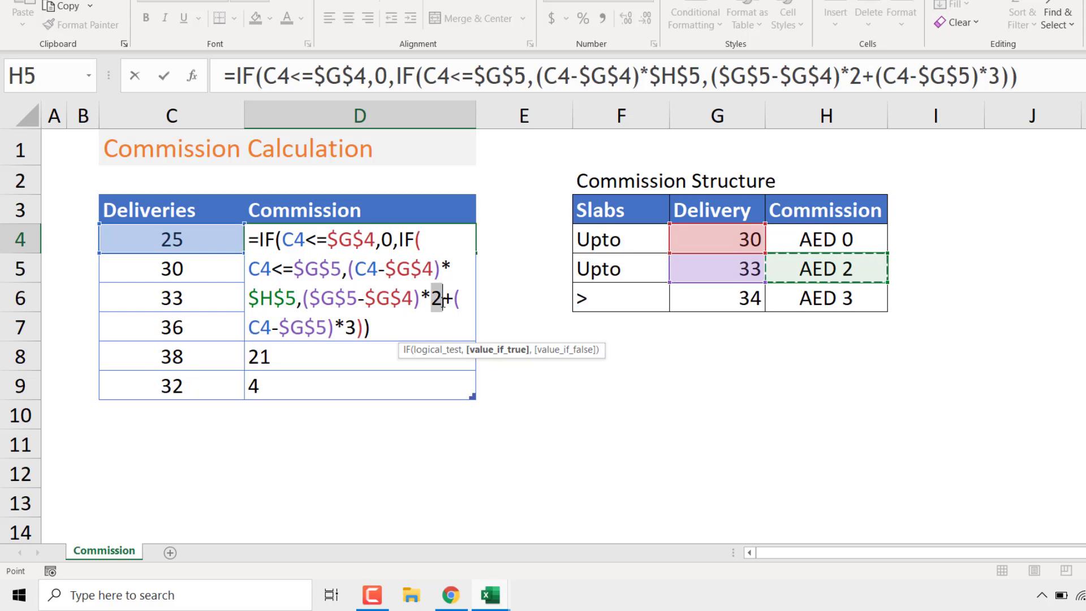
left_click(828, 269)
key("F4")
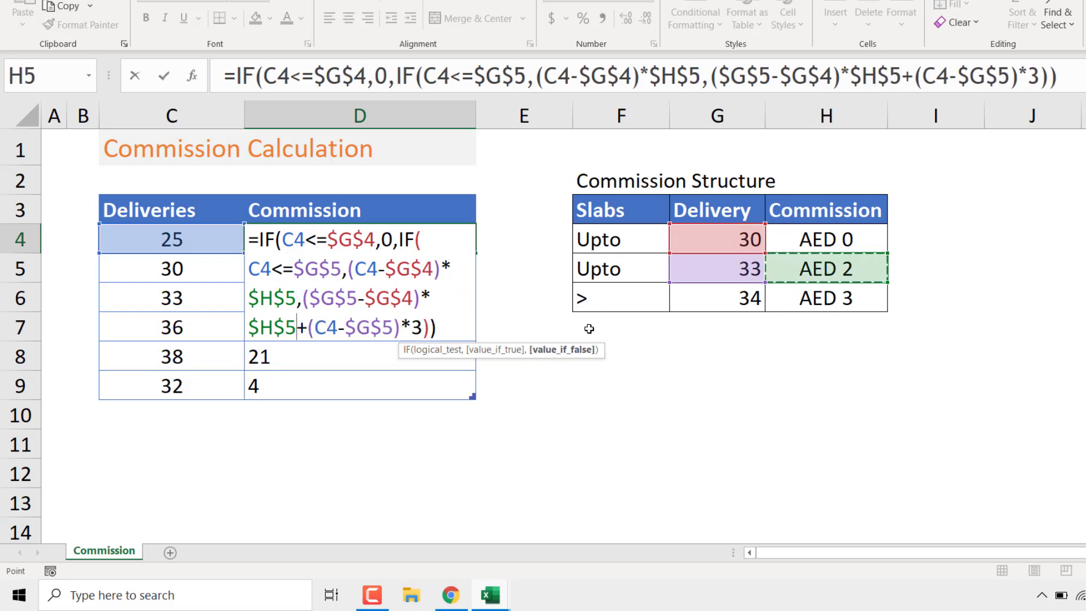
double_click(417, 329)
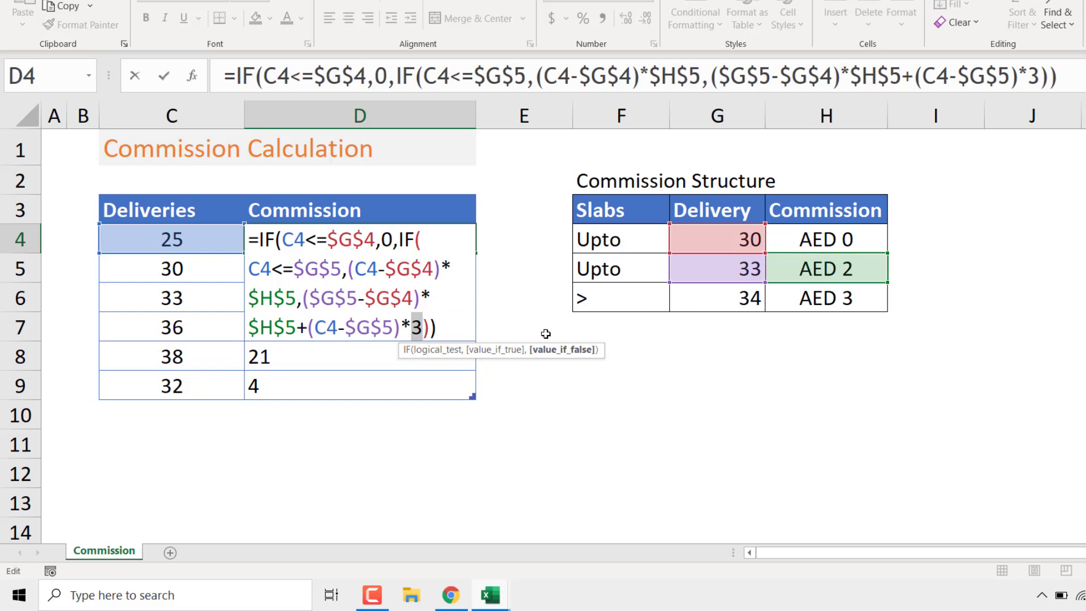
left_click(831, 298)
key("F4")
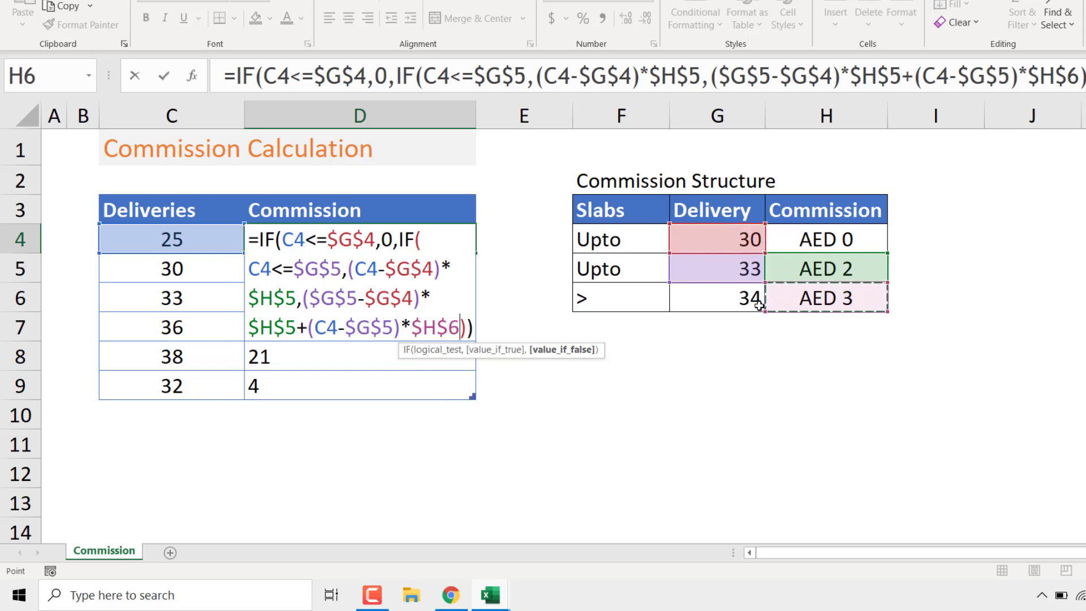
Step: Commit and save the formula, then change the first slab limit G4 to 28
key("Return")
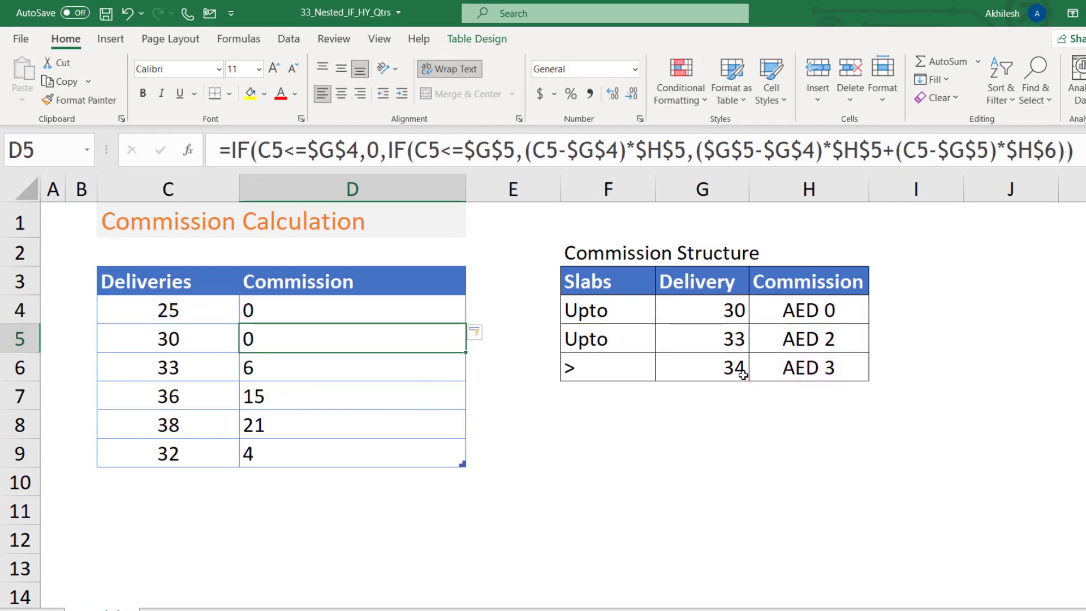
key("ctrl+s")
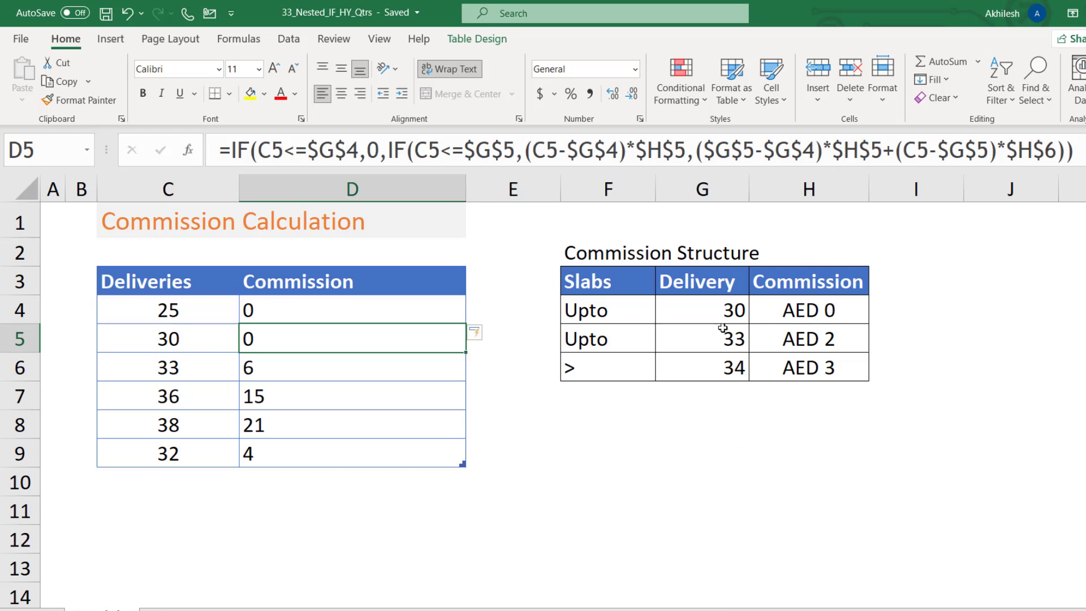
left_click(721, 315)
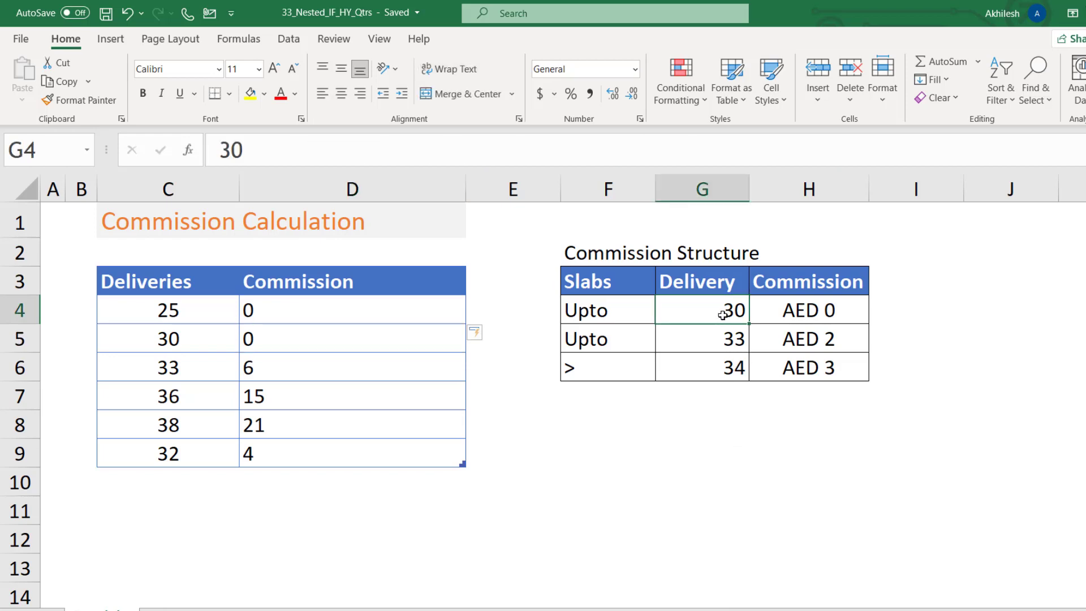
type("28")
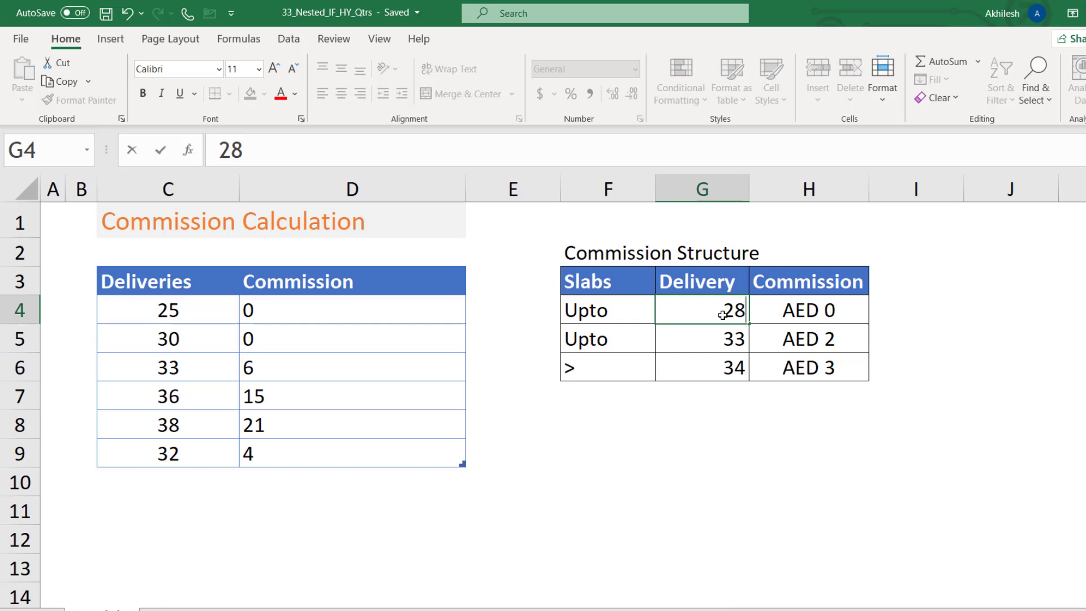
key("Return")
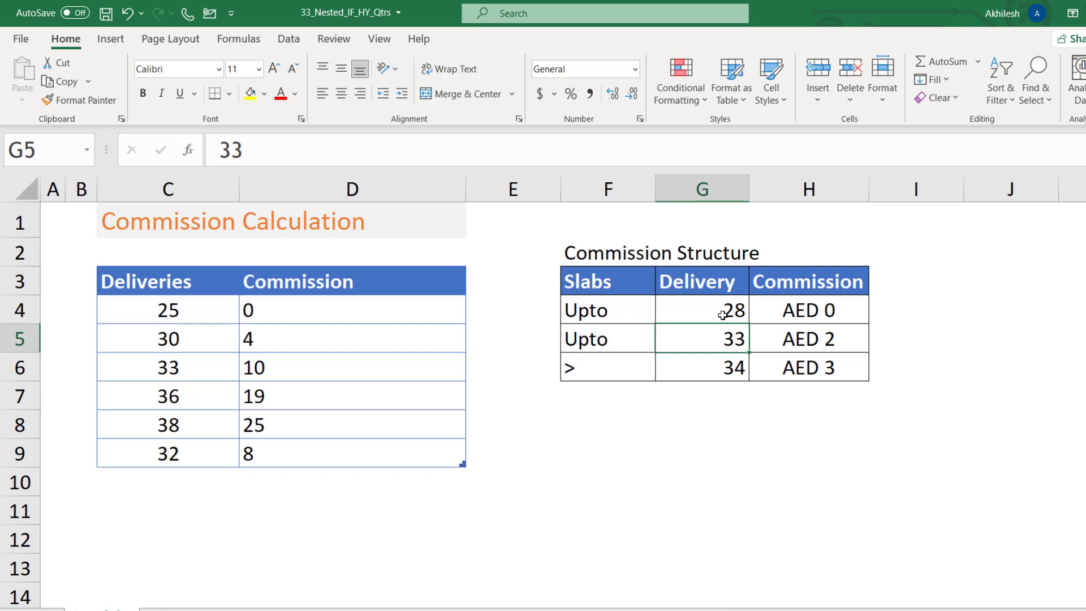
double_click(372, 317)
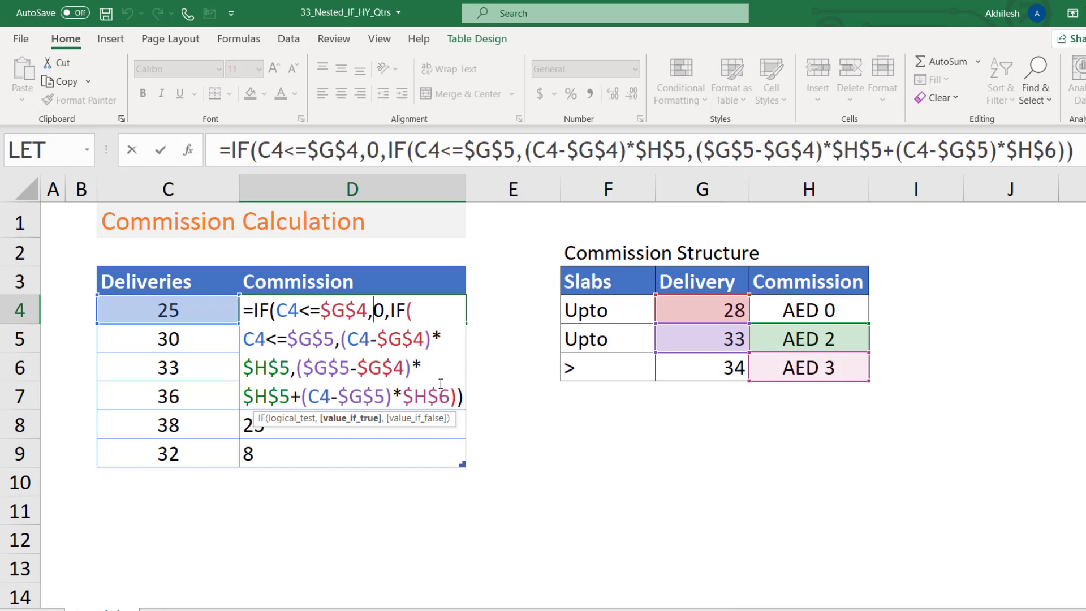
key("Escape")
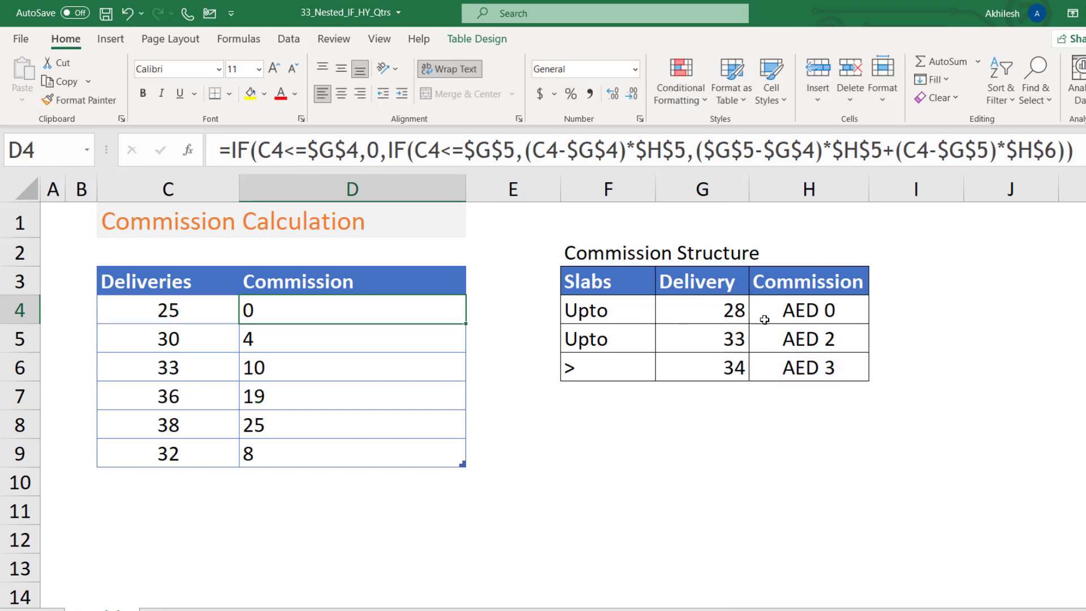